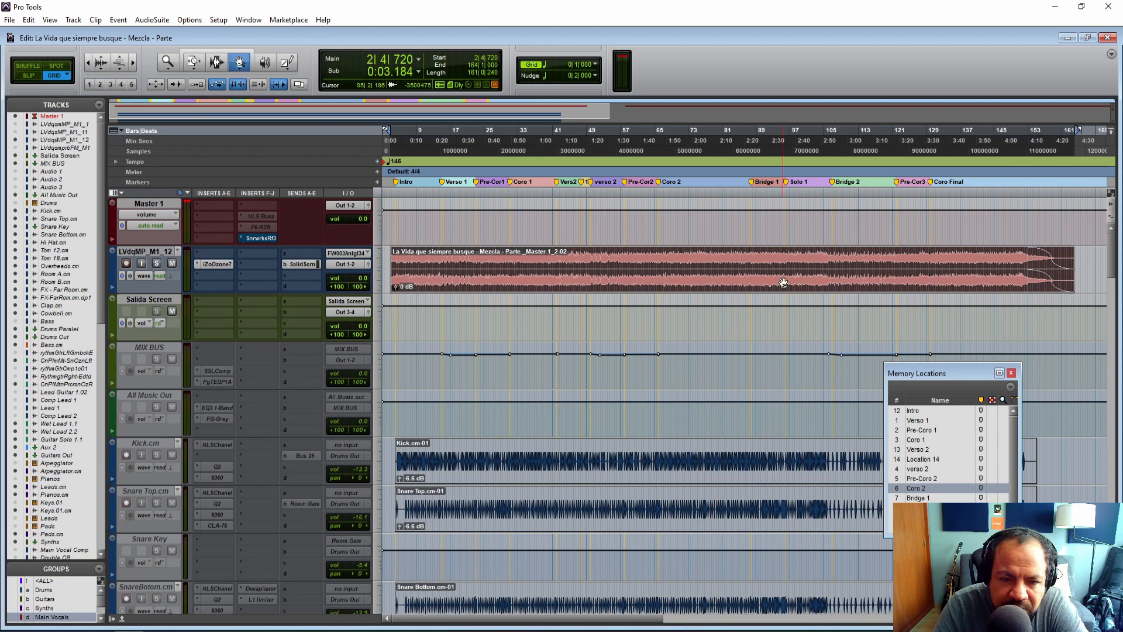
Bypass the Ozone 7 plugin on the LVdqMP_M1_12 track.
{"action": "key", "text": "F7"}
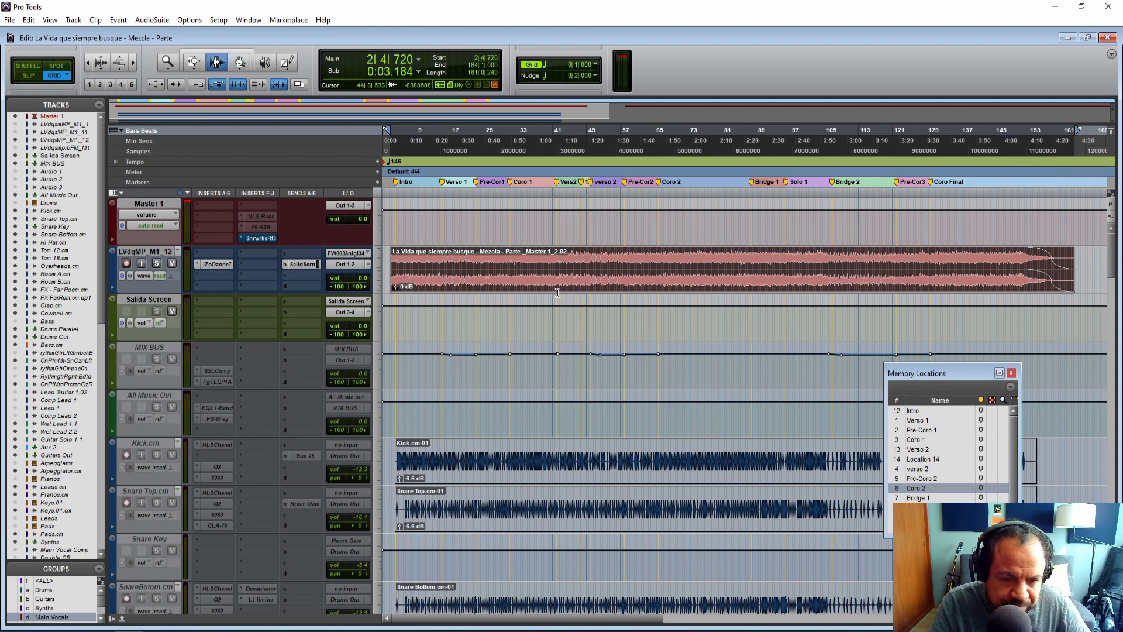
{"action": "left_click", "coordinate": [386, 264]}
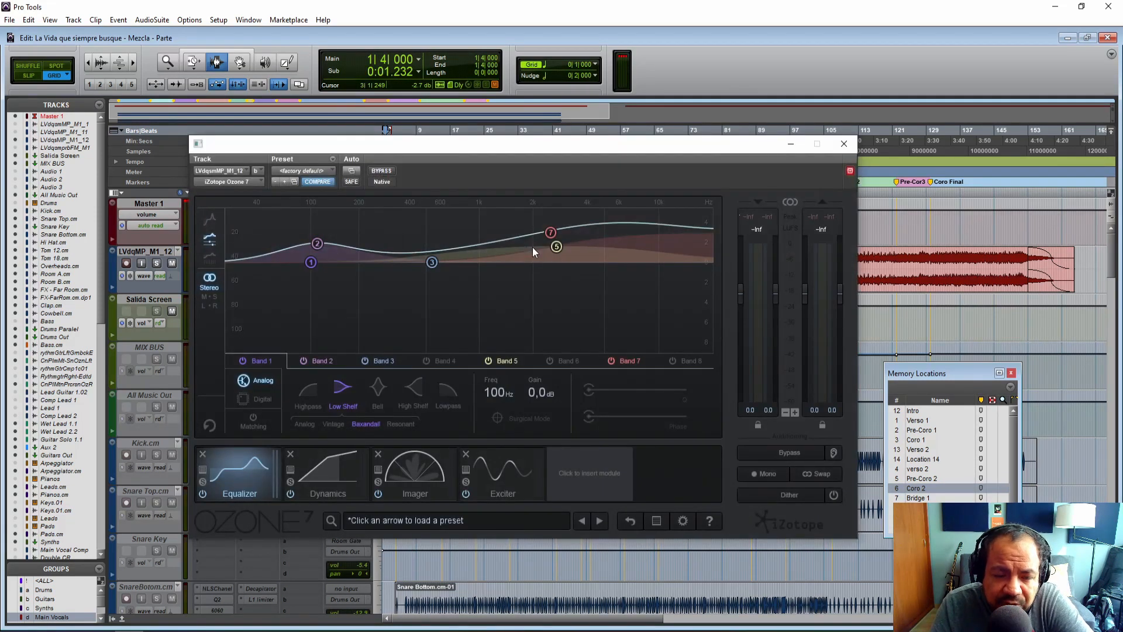
{"action": "left_click_drag", "start_coordinate": [448, 148], "coordinate": [522, 159]}
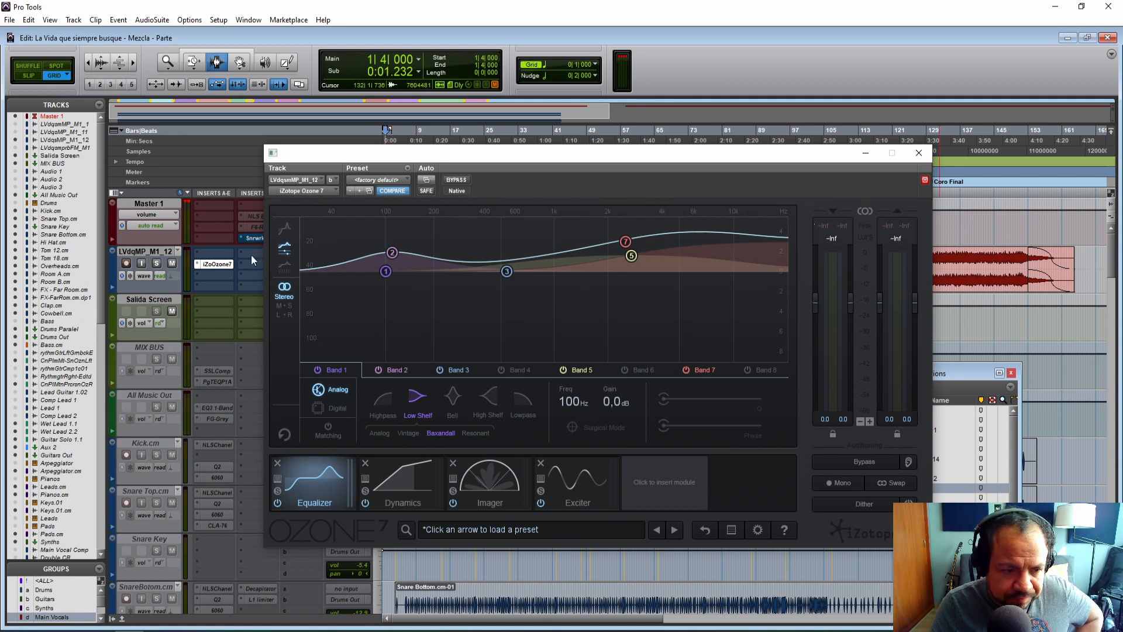
{"action": "left_click", "coordinate": [457, 180]}
{"action": "left_click_drag", "start_coordinate": [454, 161], "coordinate": [603, 172]}
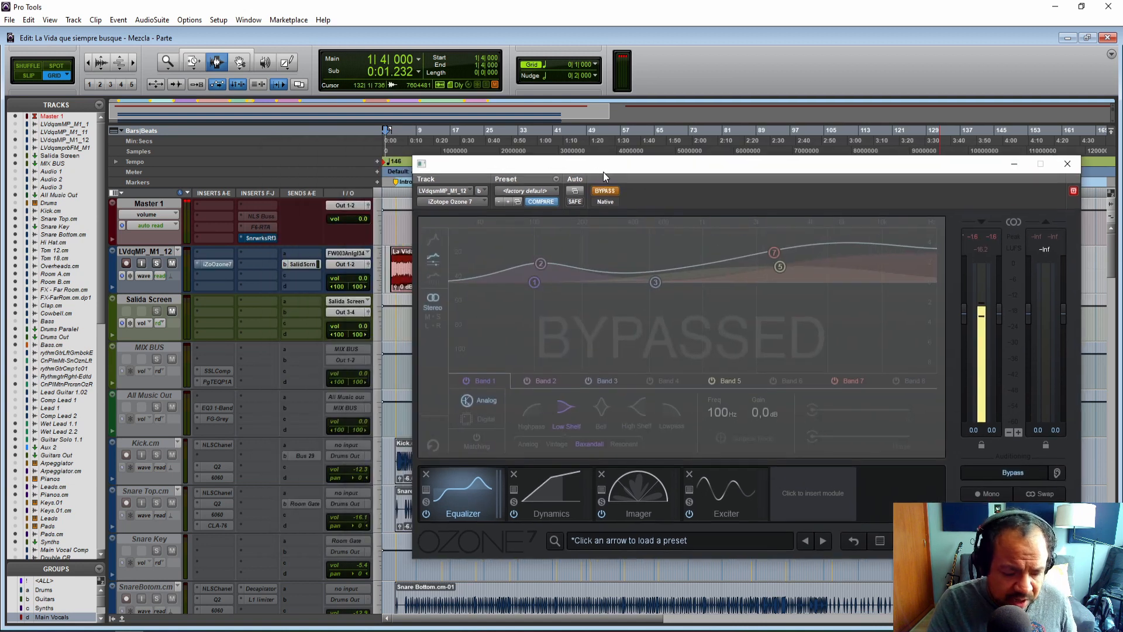
Jump to the Pre-Coro 2 memory location and play back the mix with the plugin bypassed.
{"action": "left_click", "coordinate": [403, 261]}
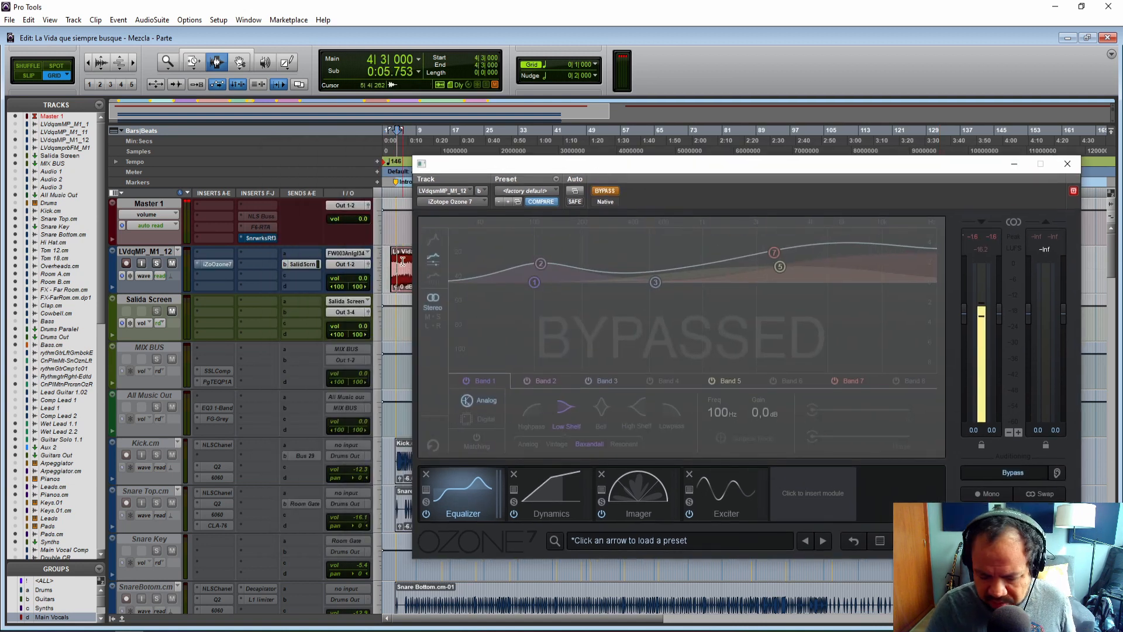
{"action": "key", "text": "ctrl+KP_5"}
{"action": "left_click", "coordinate": [916, 490]}
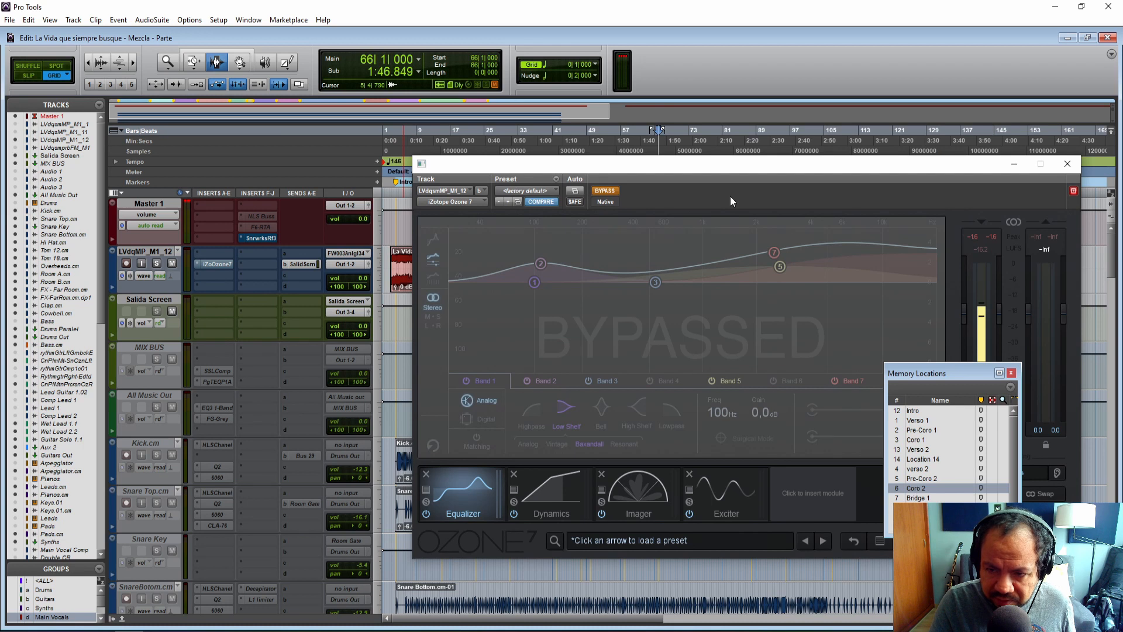
{"action": "key", "text": "space"}
{"action": "left_click_drag", "start_coordinate": [708, 164], "coordinate": [377, 160]}
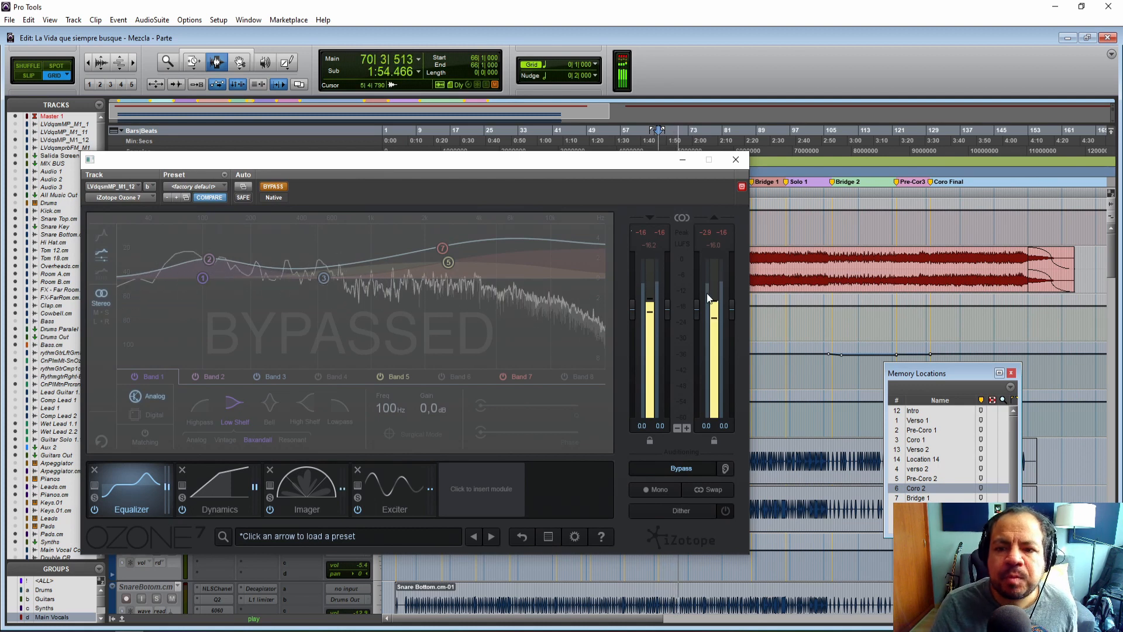
{"action": "key", "text": "space"}
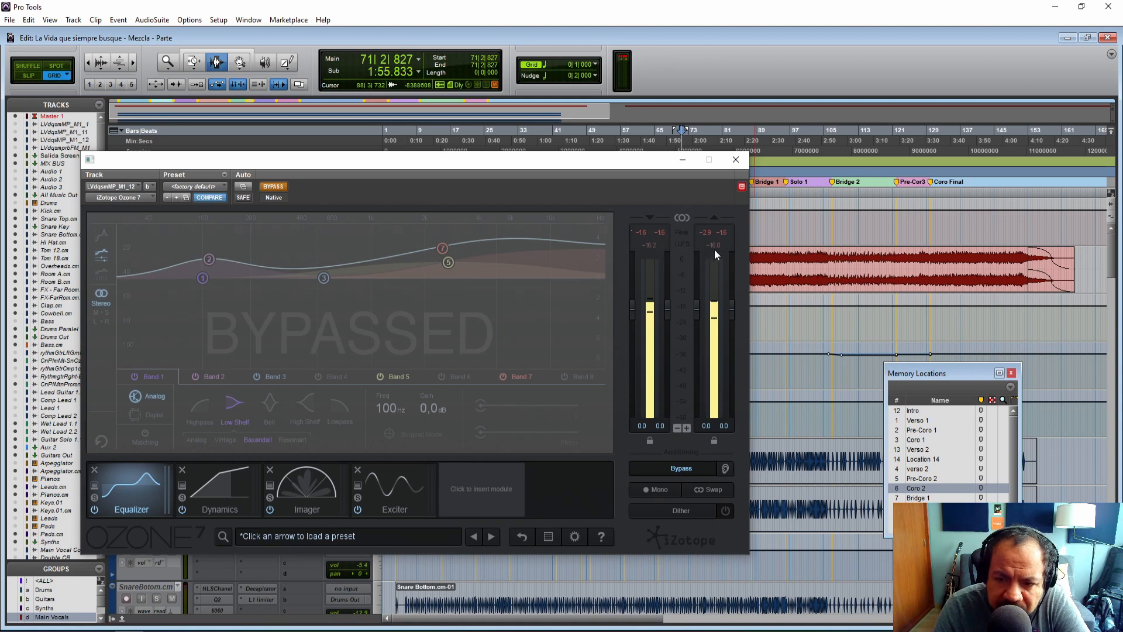
Place the playhead near bar 6 and start playback.
{"action": "left_click_drag", "start_coordinate": [505, 164], "coordinate": [650, 157]}
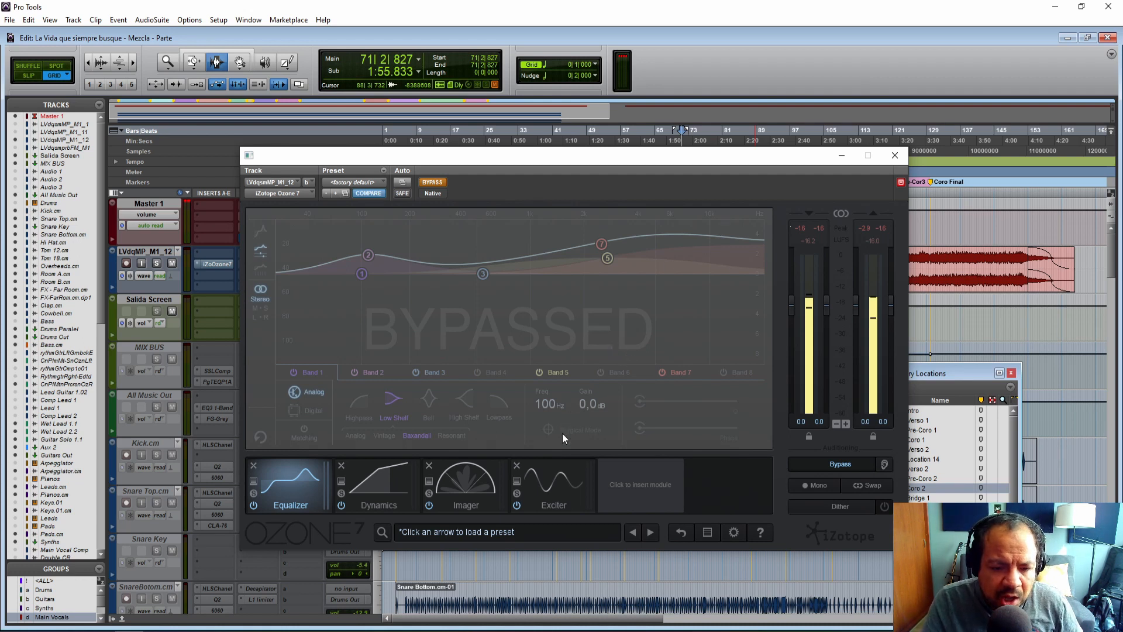
{"action": "left_click_drag", "start_coordinate": [424, 159], "coordinate": [482, 158]}
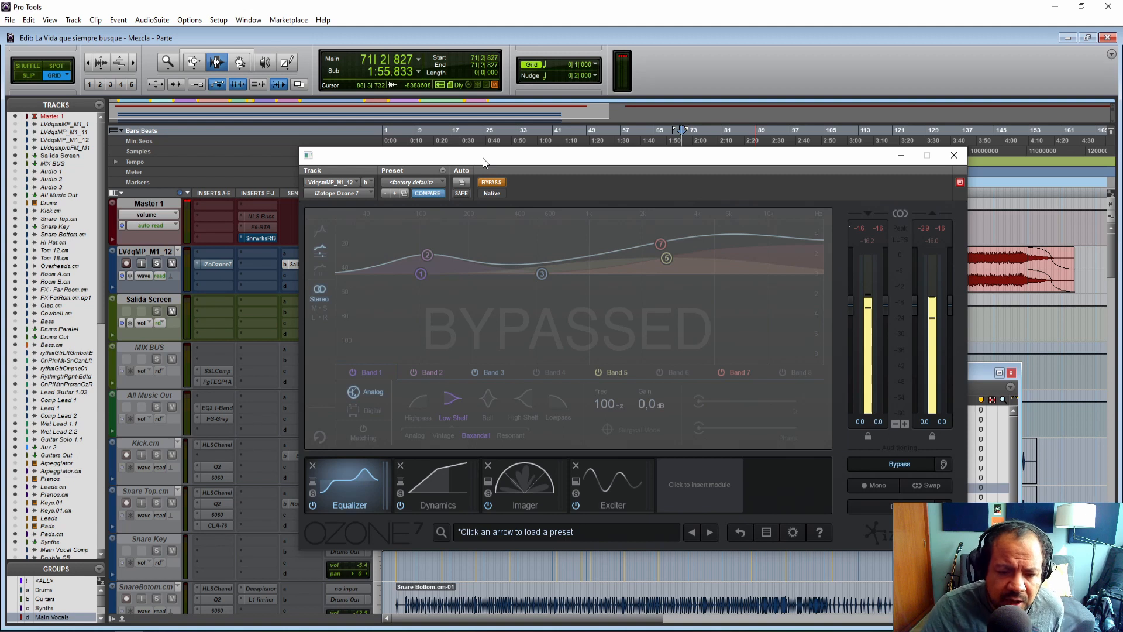
{"action": "left_click_drag", "start_coordinate": [491, 157], "coordinate": [422, 156]}
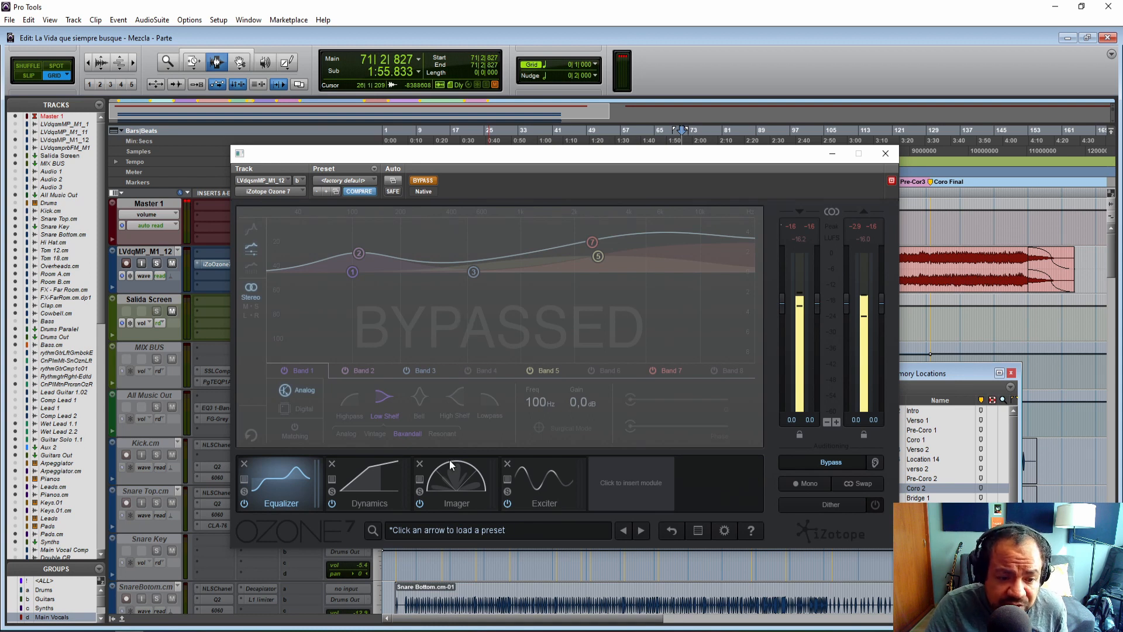
{"action": "left_click_drag", "start_coordinate": [408, 153], "coordinate": [431, 154]}
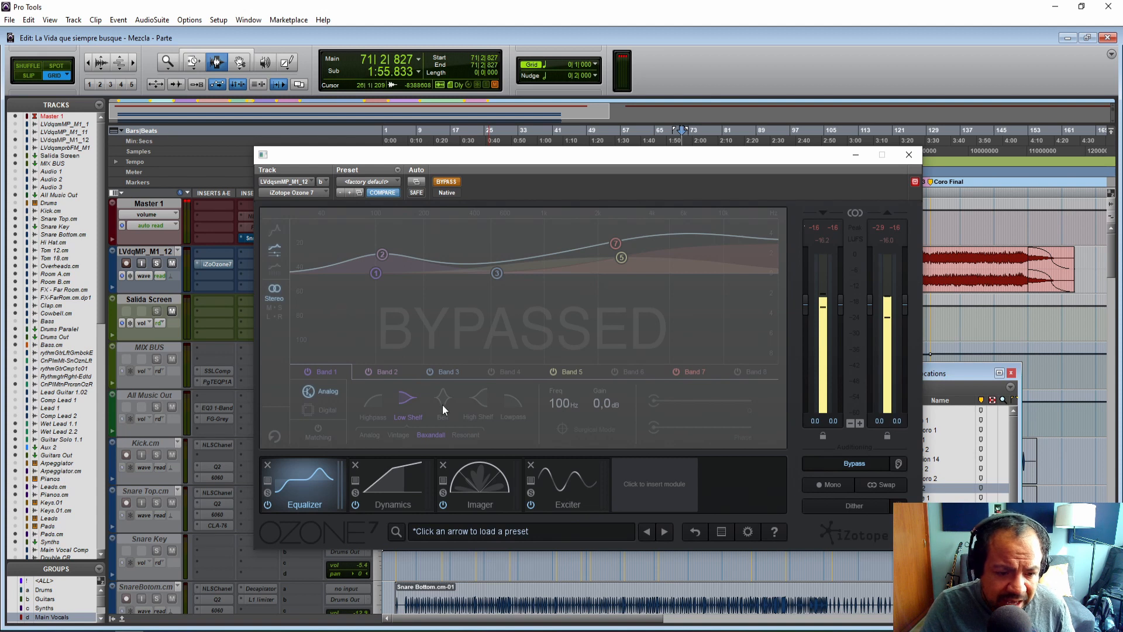
{"action": "left_click_drag", "start_coordinate": [440, 160], "coordinate": [565, 169]}
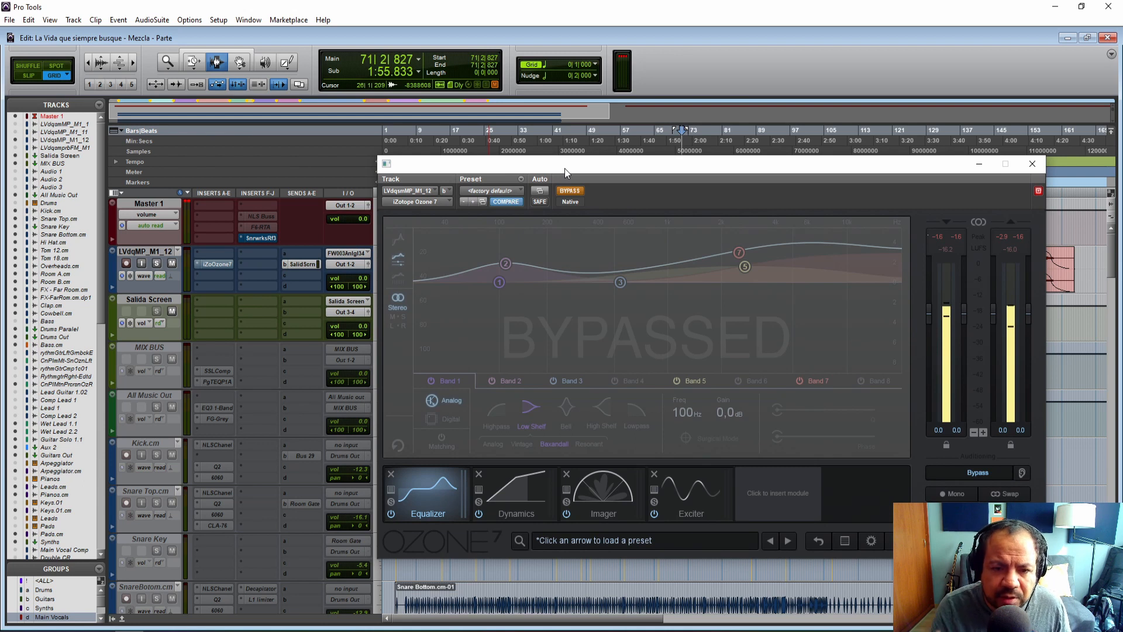
{"action": "mouse_move", "coordinate": [565, 168]}
{"action": "left_mouse_down"}
{"action": "mouse_move", "coordinate": [647, 167]}
{"action": "mouse_move", "coordinate": [379, 166]}
{"action": "left_mouse_up"}
{"action": "left_click", "coordinate": [404, 135]}
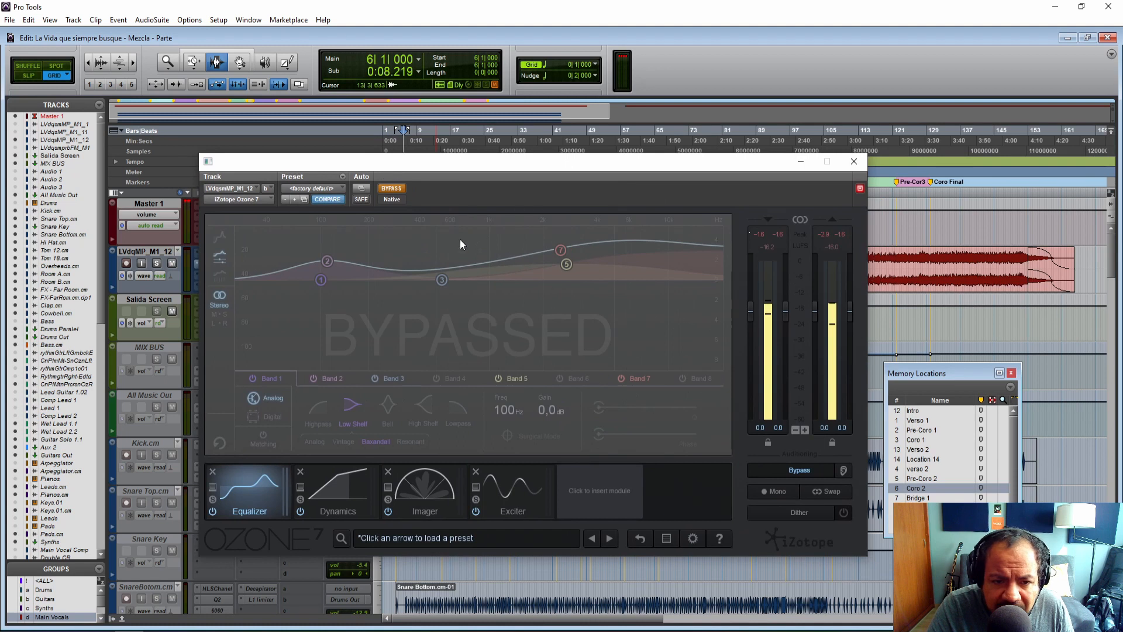
{"action": "key", "text": "space"}
Load the Warm and Transparent preset from the Ozone 7 Preset Manager.
{"action": "left_click", "coordinate": [460, 541]}
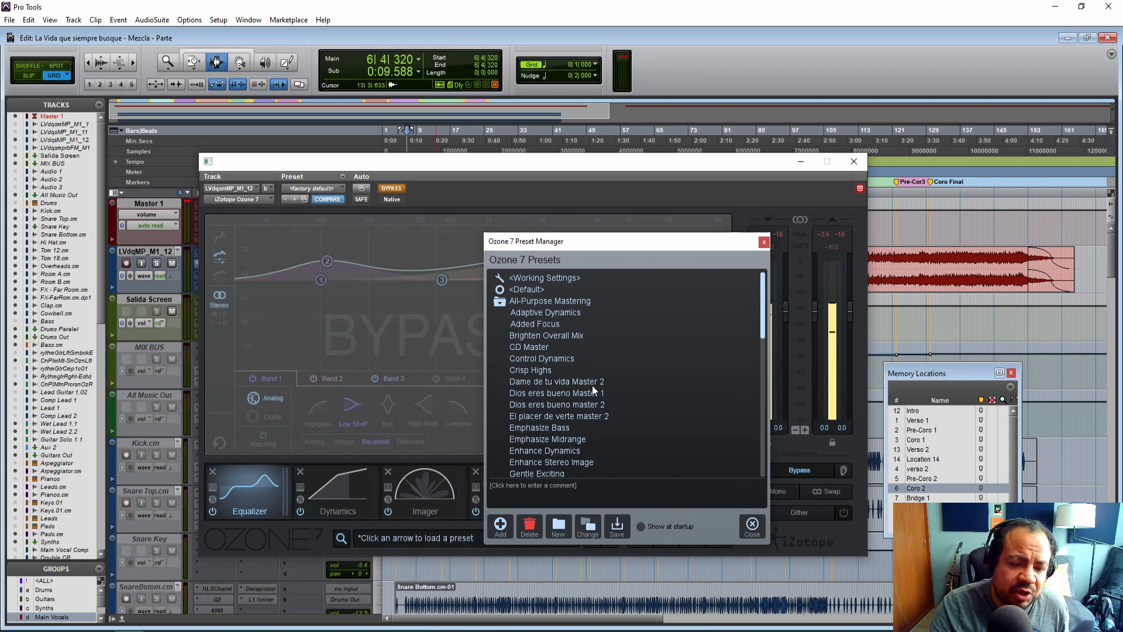
{"action": "left_click_drag", "start_coordinate": [765, 319], "coordinate": [763, 459]}
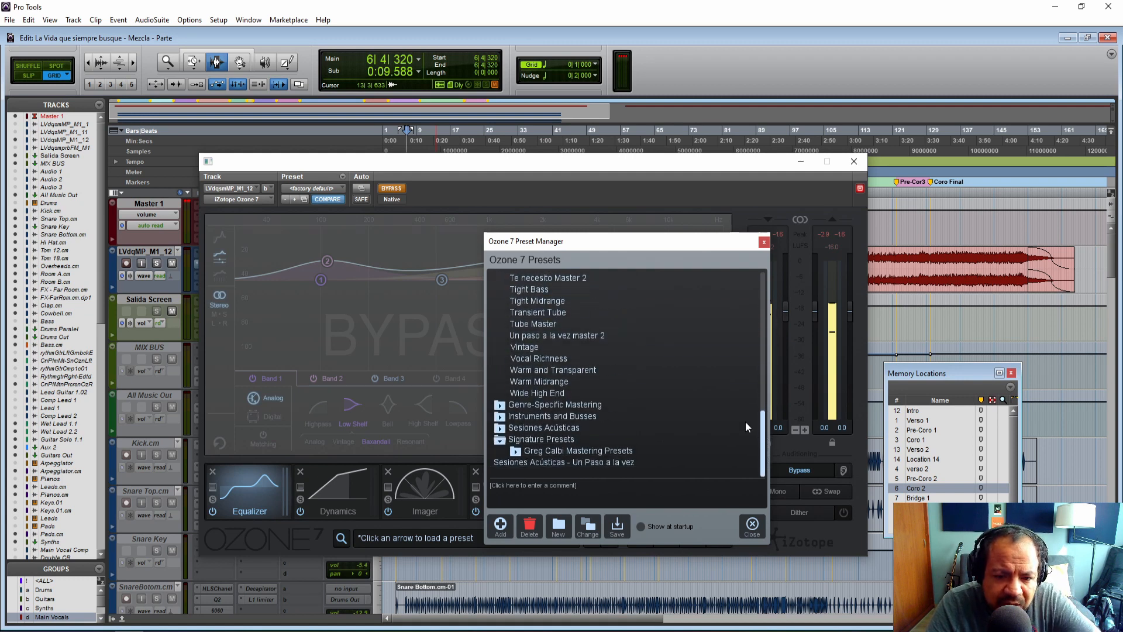
{"action": "double_click", "coordinate": [543, 370]}
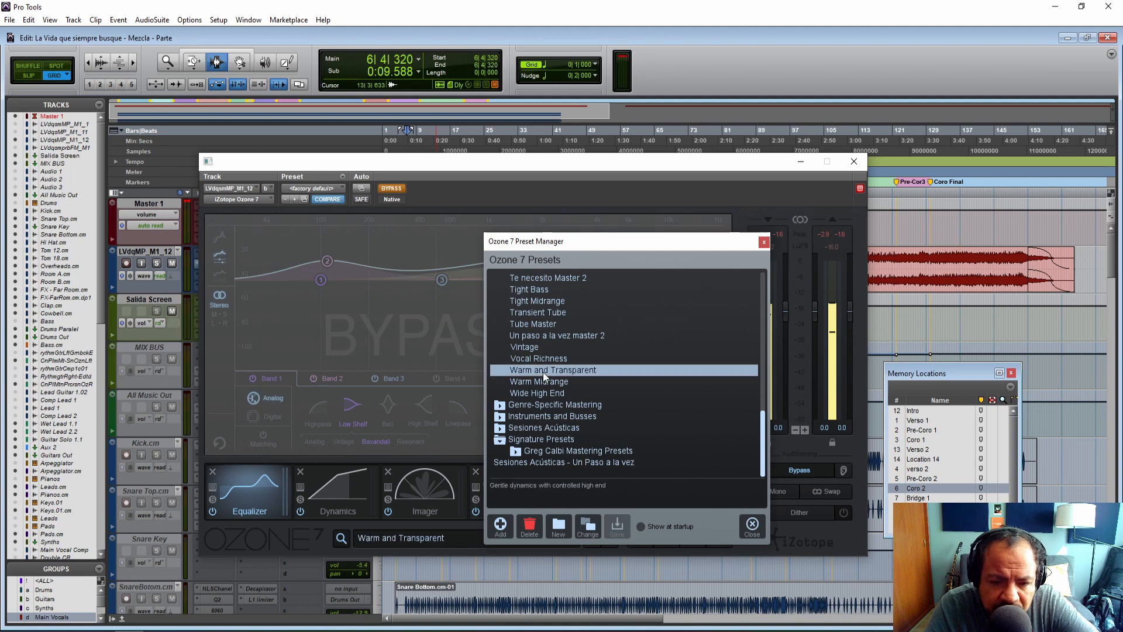
{"action": "left_click", "coordinate": [617, 382]}
{"action": "left_click", "coordinate": [582, 369]}
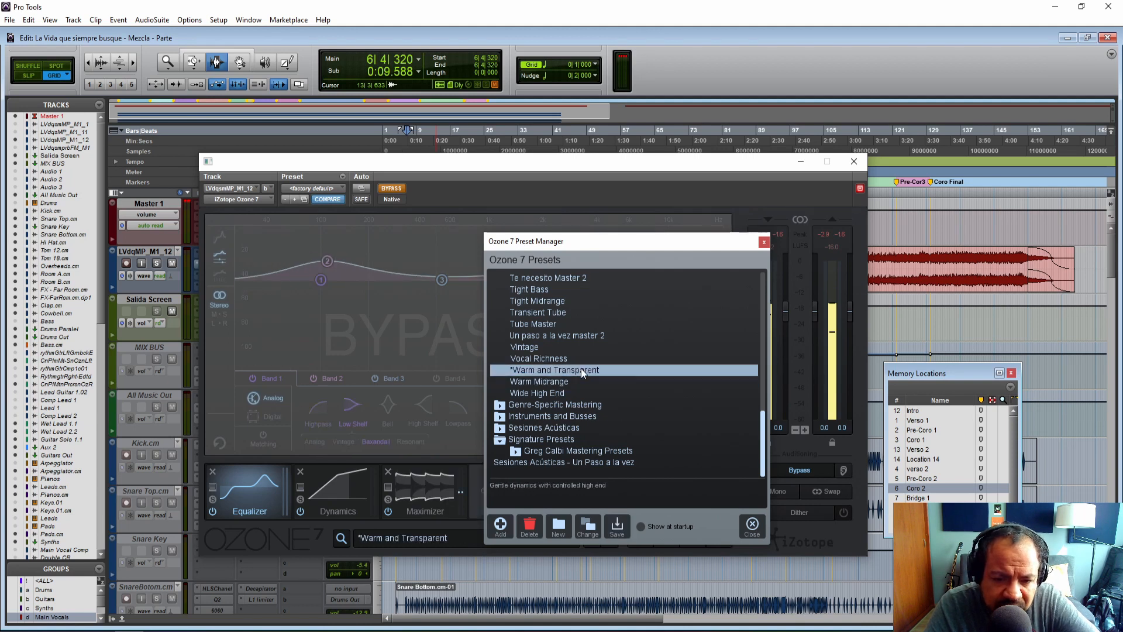
{"action": "left_click", "coordinate": [764, 243]}
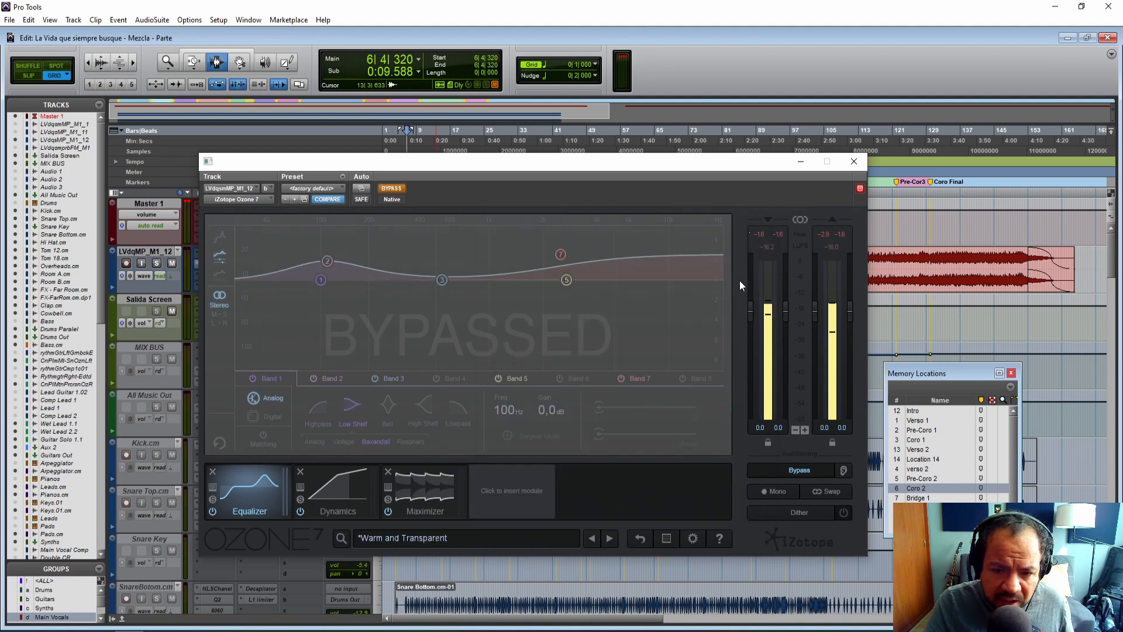
Turn off the plugin bypass and briefly play back the mix with the preset active.
{"action": "left_click", "coordinate": [397, 190]}
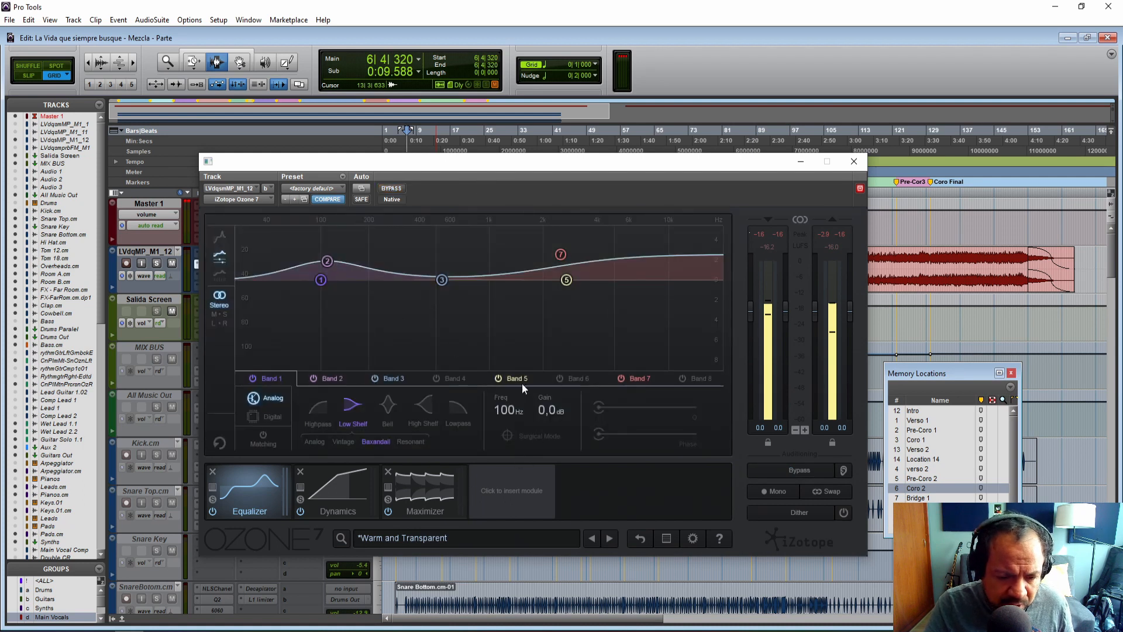
{"action": "key", "text": "space"}
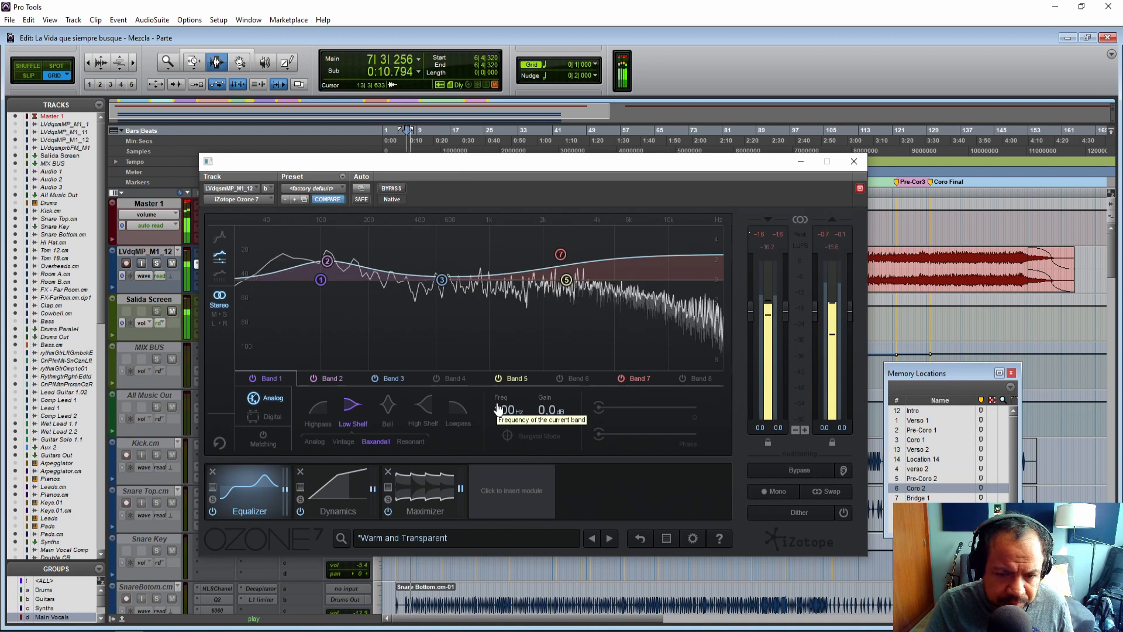
{"action": "key", "text": "space"}
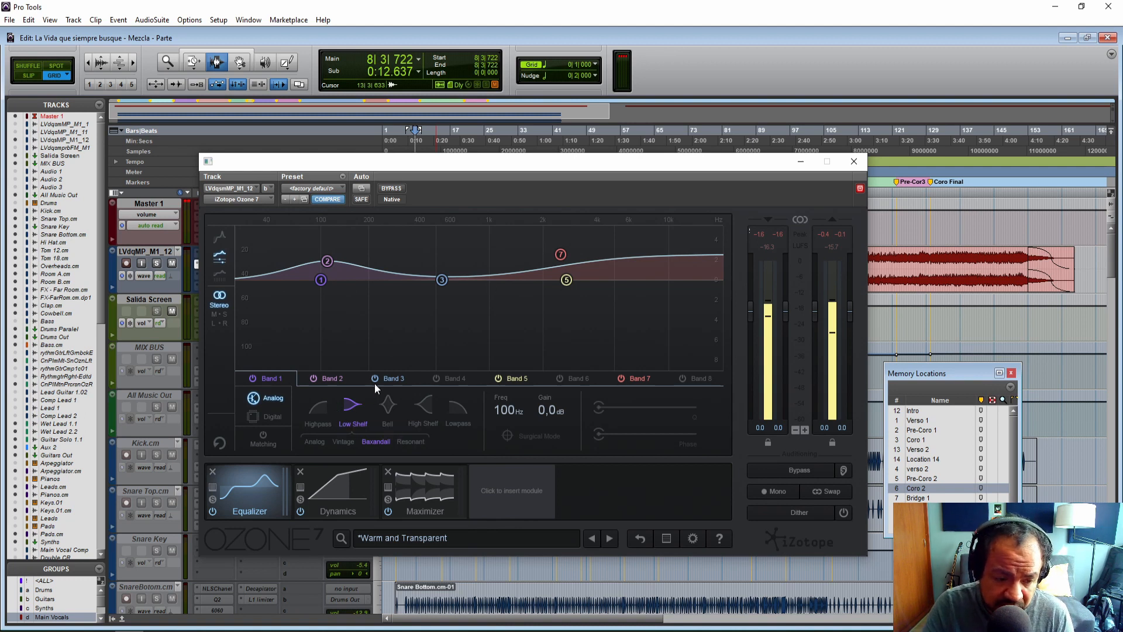
Remove the Maximizer module from the Ozone signal chain.
{"action": "left_click", "coordinate": [332, 490]}
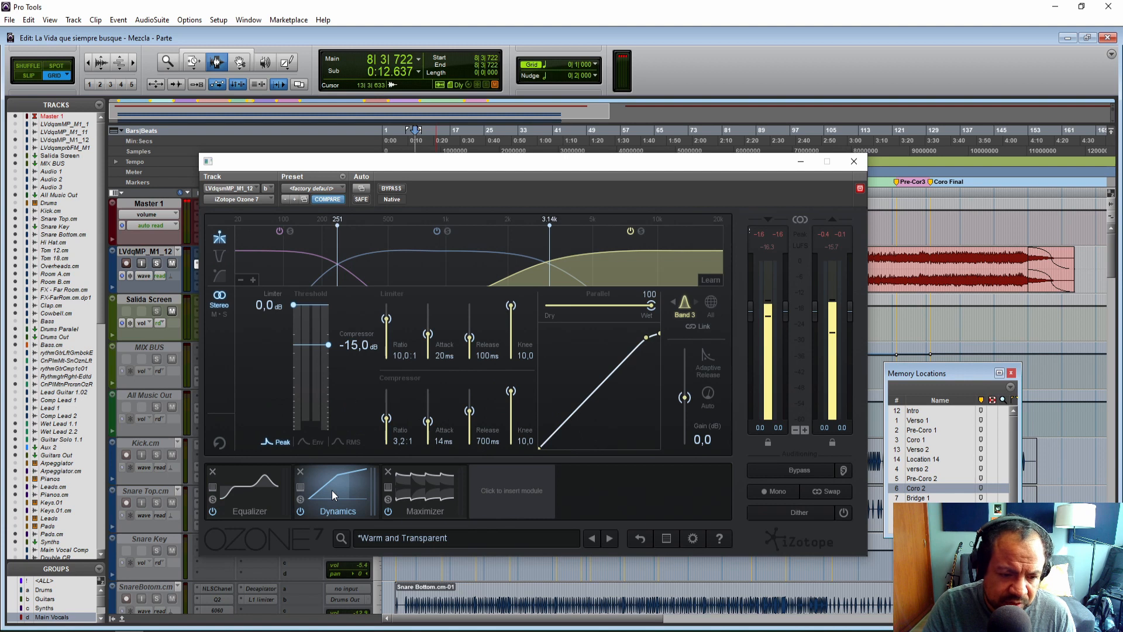
{"action": "left_click", "coordinate": [422, 492]}
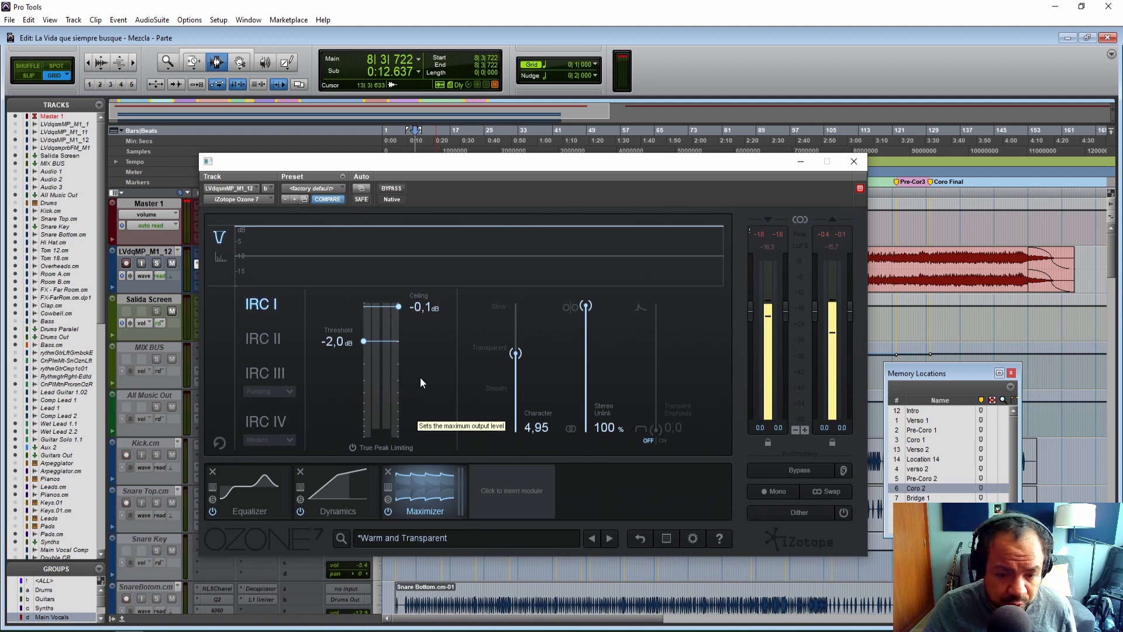
{"action": "left_click", "coordinate": [387, 472]}
Insert an Imager module and load its Open Midrange preset.
{"action": "left_click", "coordinate": [465, 488]}
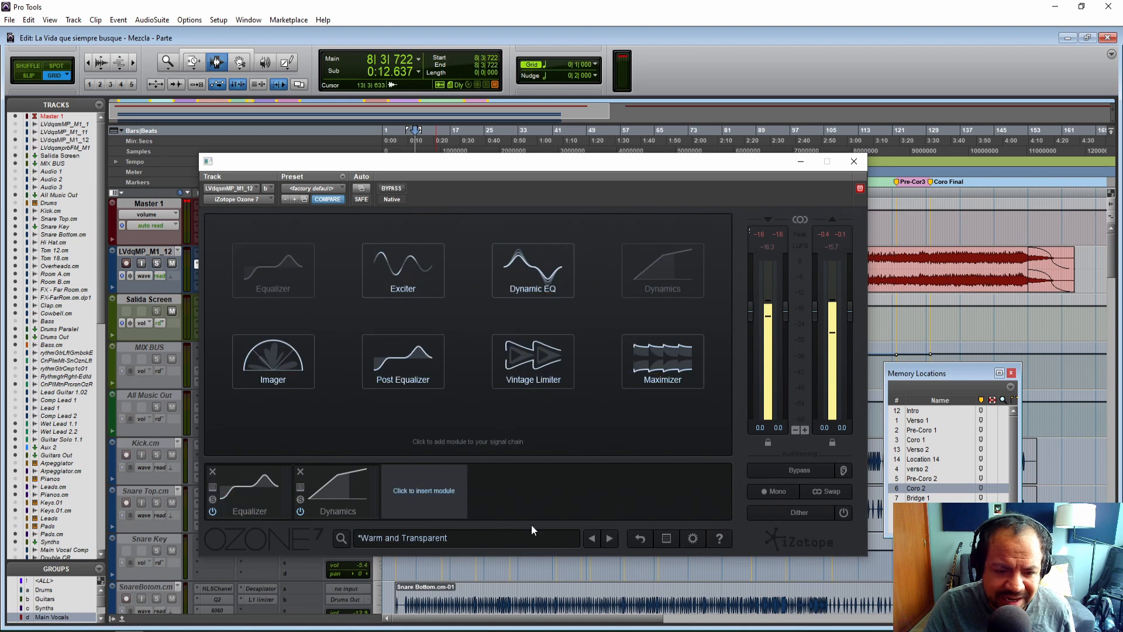
{"action": "left_click", "coordinate": [293, 356]}
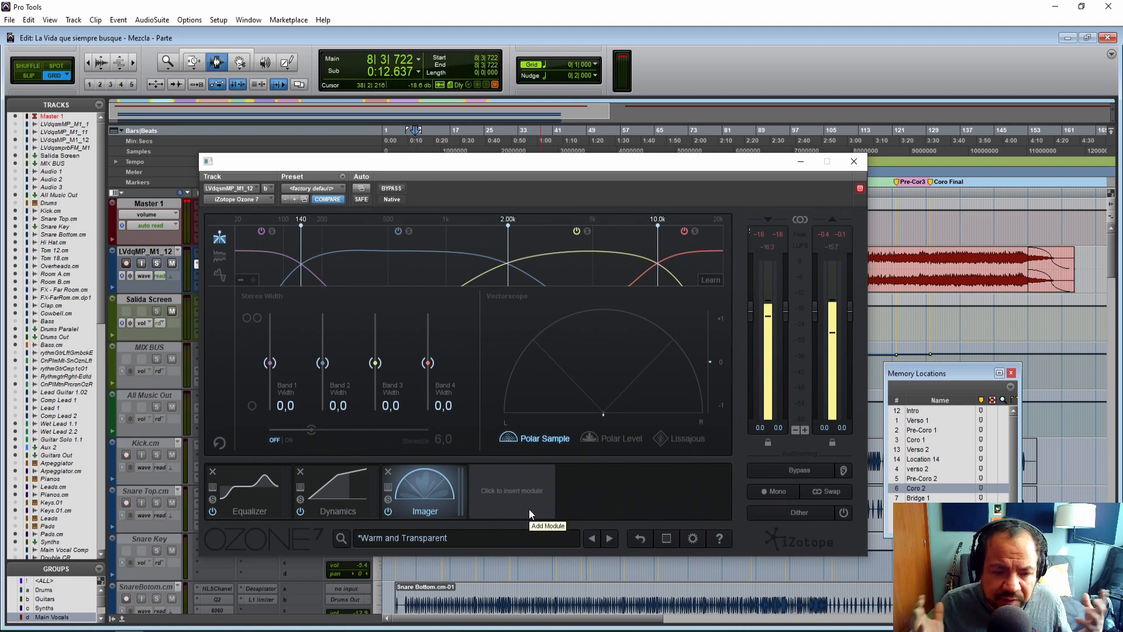
{"action": "left_click", "coordinate": [386, 486]}
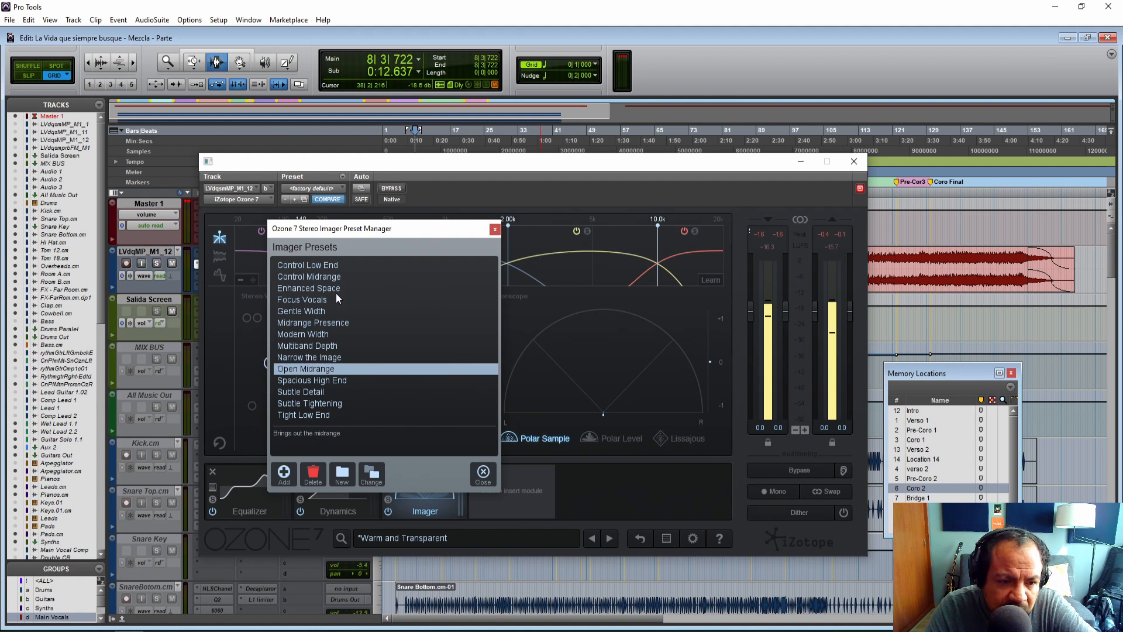
{"action": "left_click", "coordinate": [319, 372]}
{"action": "left_click_drag", "start_coordinate": [453, 236], "coordinate": [526, 244]}
{"action": "left_click", "coordinate": [568, 237]}
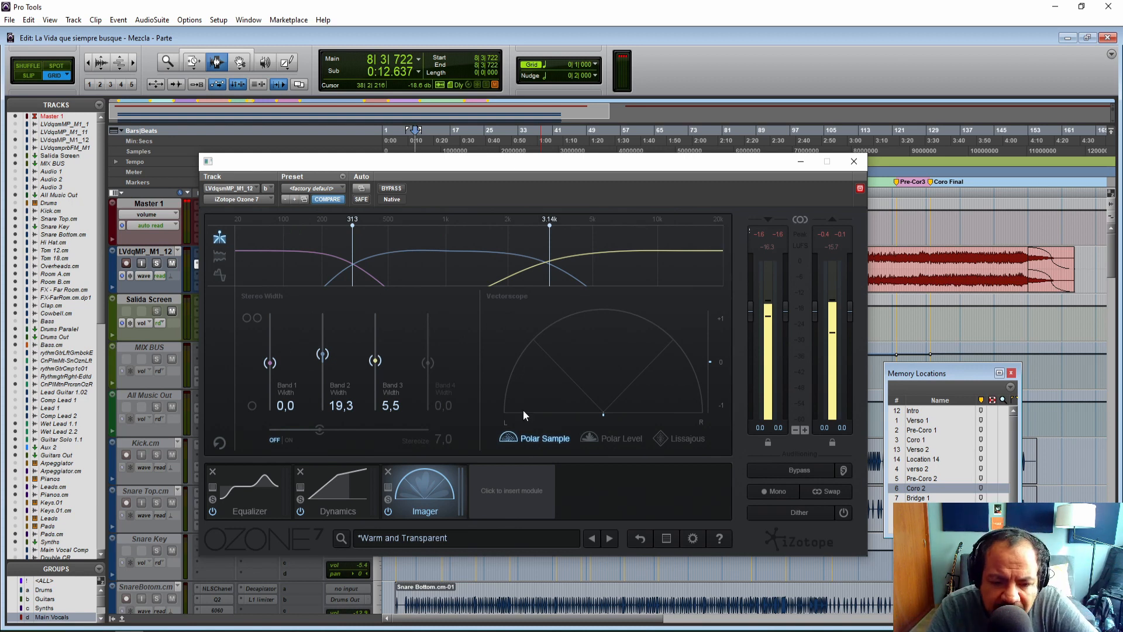
Insert an Exciter module and load its Warm Midrange preset.
{"action": "left_click", "coordinate": [506, 494]}
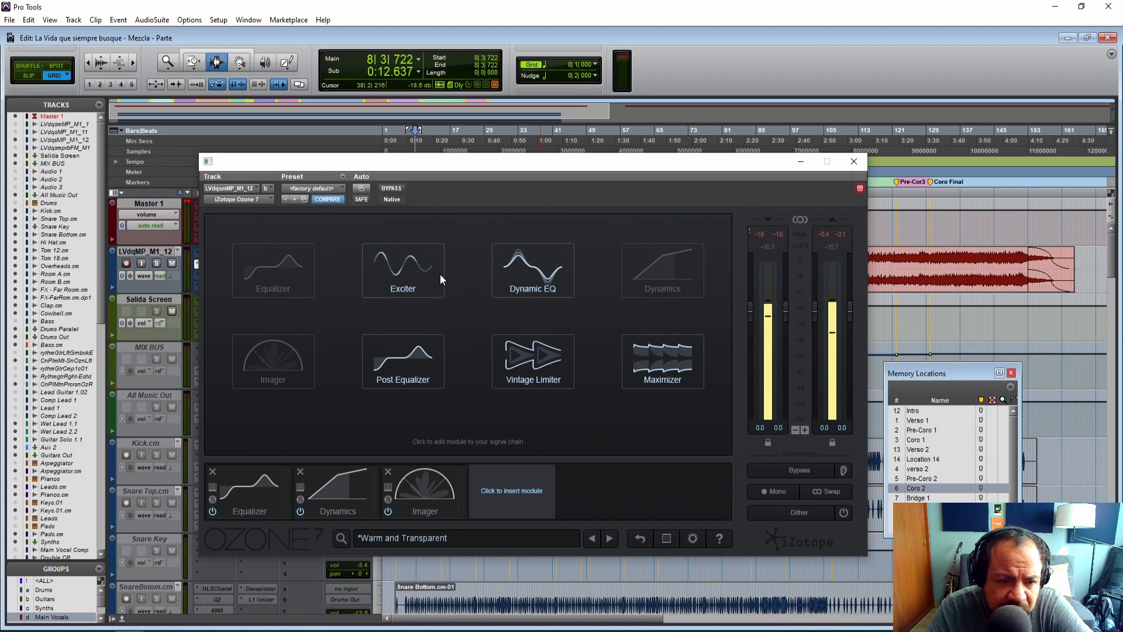
{"action": "left_click", "coordinate": [415, 280]}
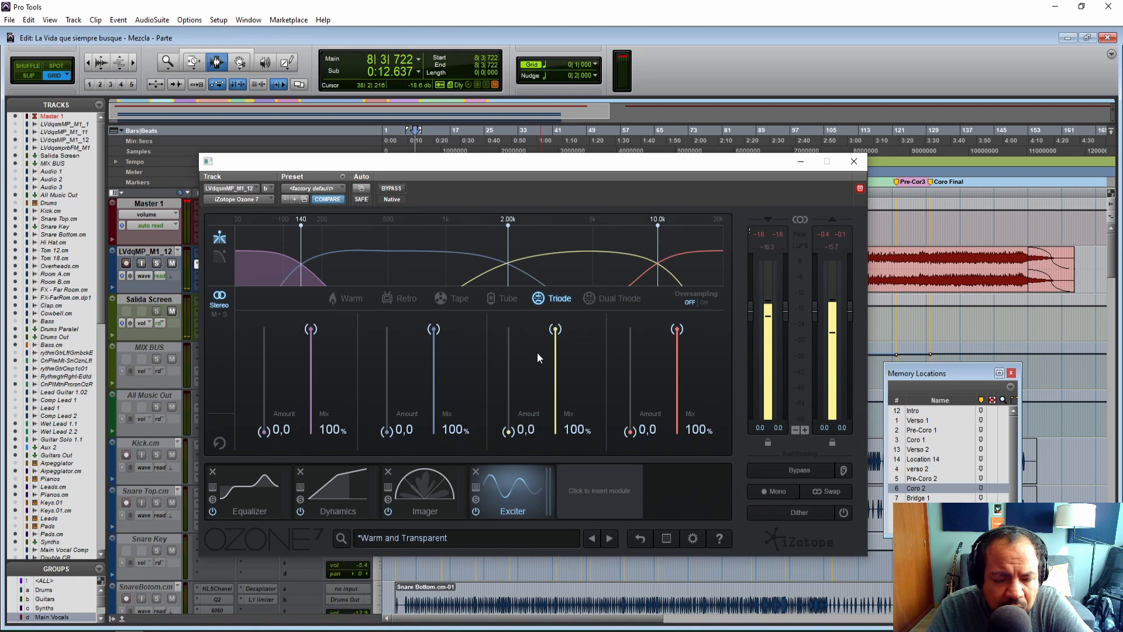
{"action": "left_click", "coordinate": [476, 487]}
{"action": "mouse_move", "coordinate": [566, 360]}
{"action": "left_mouse_down"}
{"action": "mouse_move", "coordinate": [563, 314]}
{"action": "mouse_move", "coordinate": [566, 372]}
{"action": "left_mouse_up"}
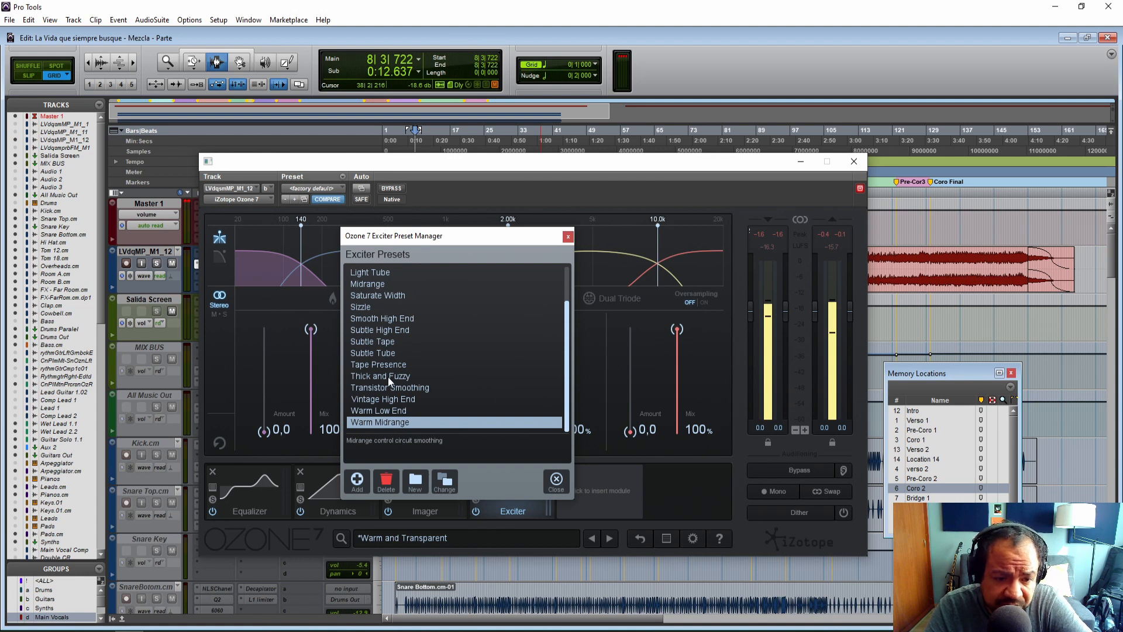
{"action": "double_click", "coordinate": [391, 424]}
{"action": "left_click", "coordinate": [567, 237]}
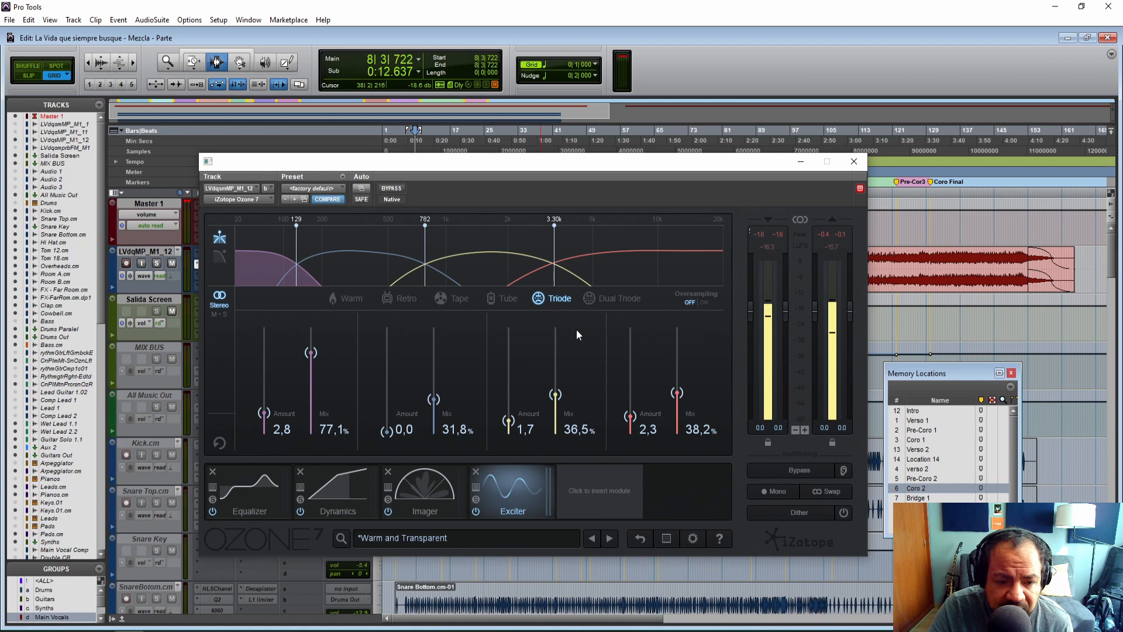
Rename the modified preset as La vida Que Siempre Busqué in the Preset Manager.
{"action": "left_click", "coordinate": [258, 484]}
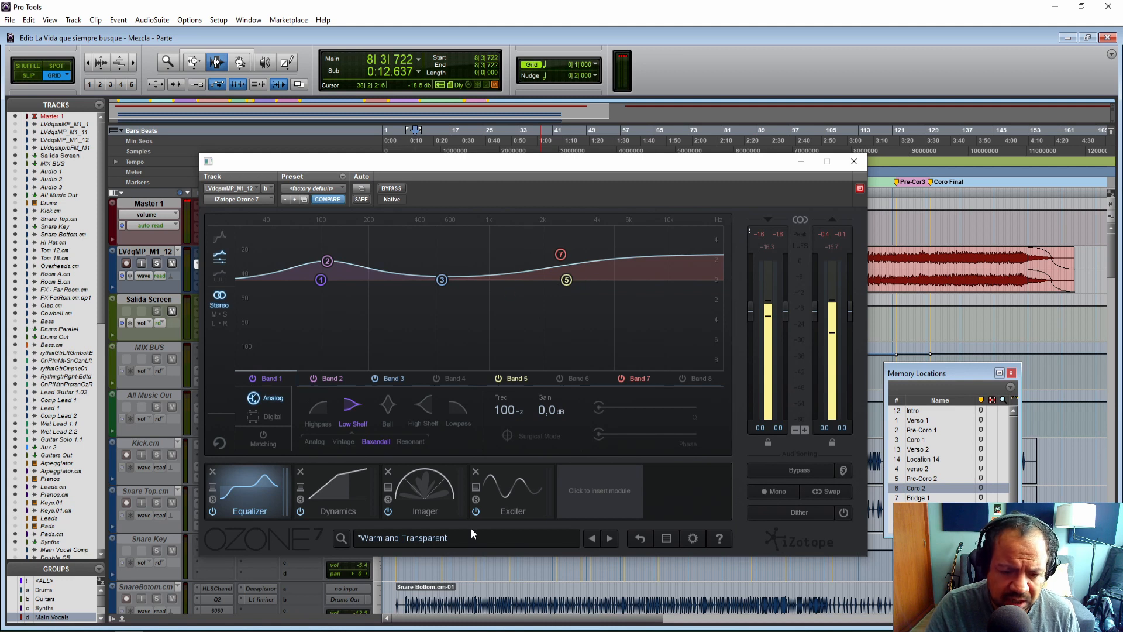
{"action": "left_click", "coordinate": [449, 540]}
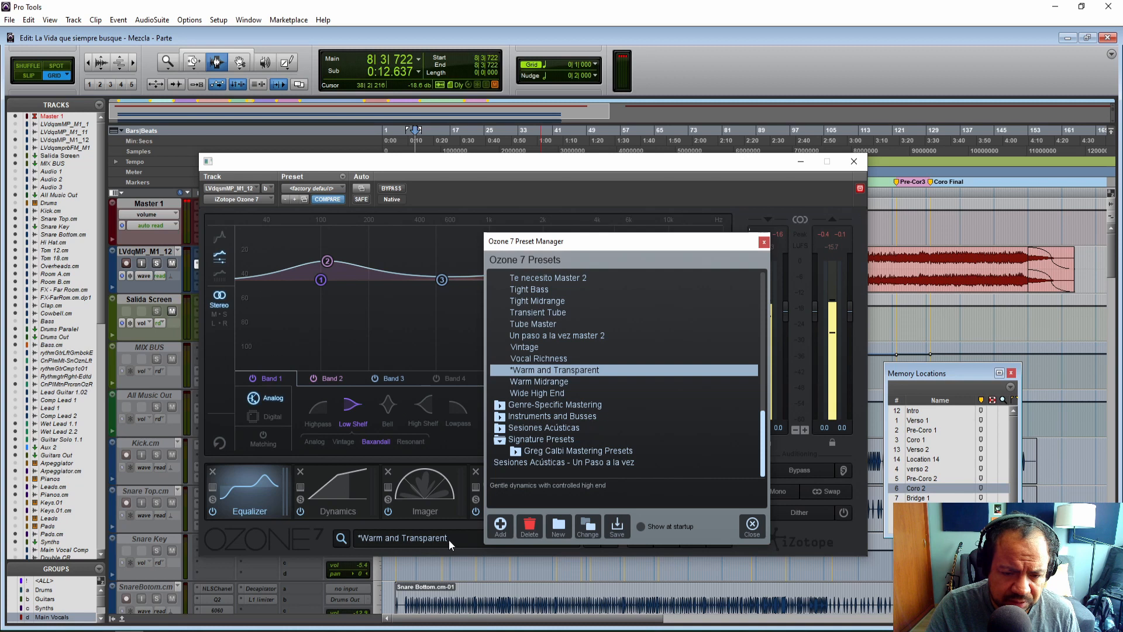
{"action": "left_click_drag", "start_coordinate": [762, 425], "coordinate": [754, 336]}
{"action": "left_click", "coordinate": [557, 370]}
{"action": "left_click", "coordinate": [764, 242]}
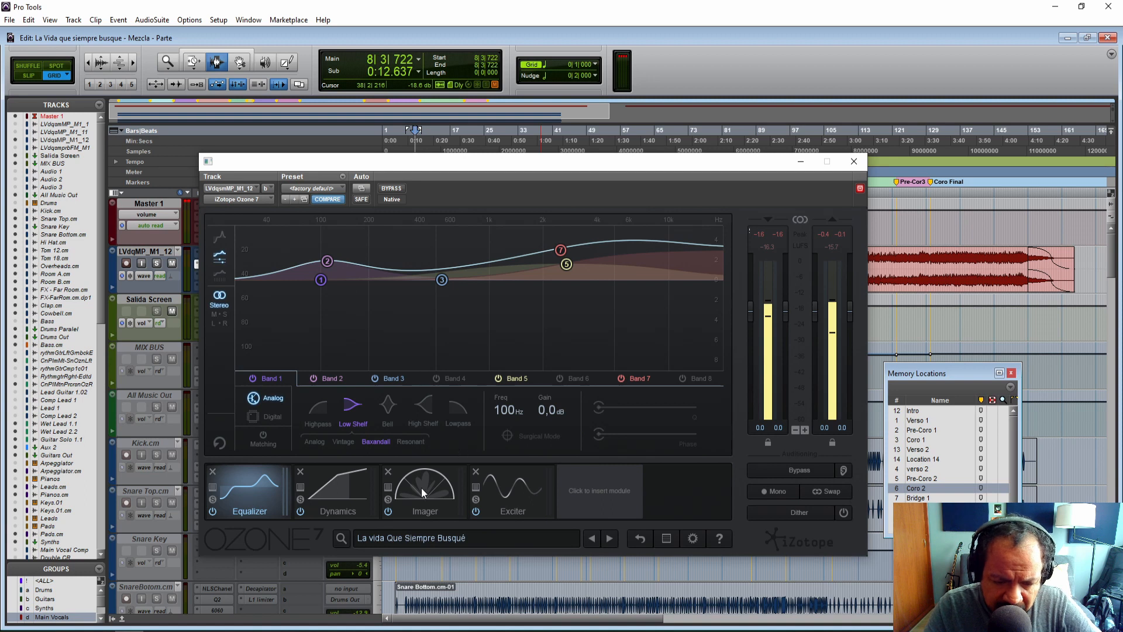
Review the settings of the Dynamics, Imager and Exciter modules in the chain.
{"action": "left_click", "coordinate": [354, 490]}
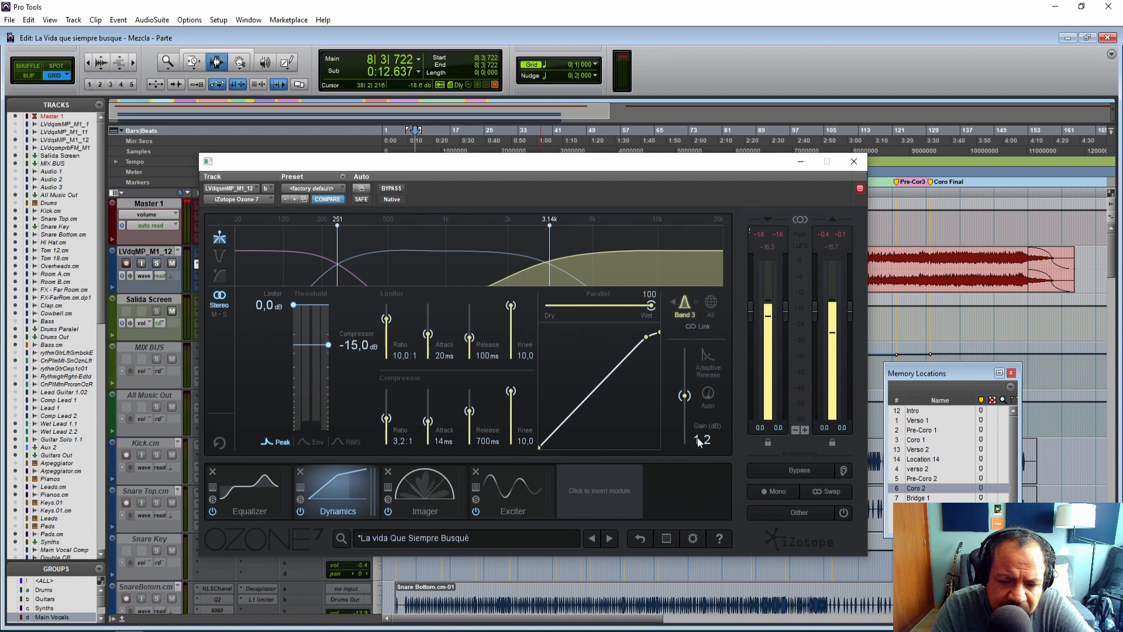
{"action": "left_click", "coordinate": [444, 480]}
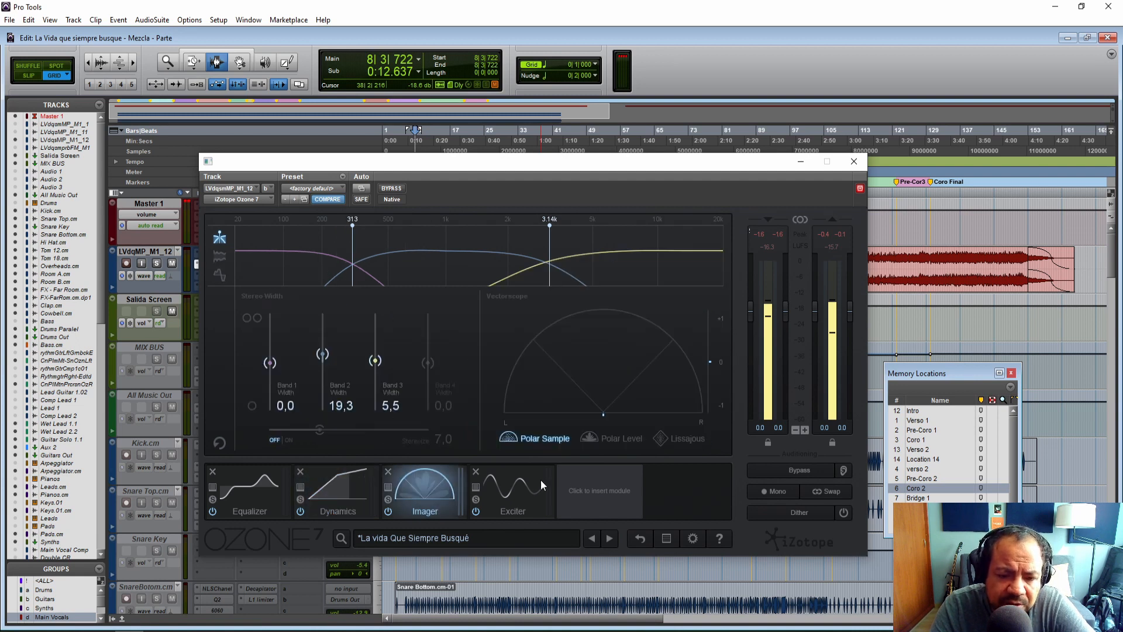
{"action": "left_click", "coordinate": [540, 480]}
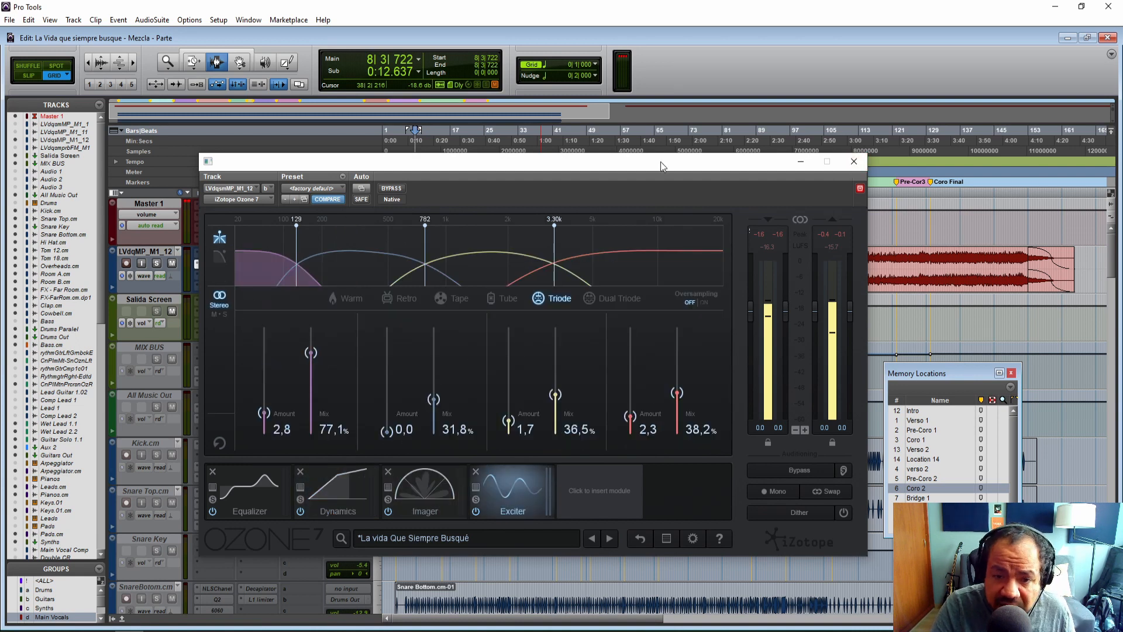
Jump playback to the Coro 2 memory location and compare the processed mix against Ozone bypassed.
{"action": "left_click_drag", "start_coordinate": [643, 162], "coordinate": [518, 178]}
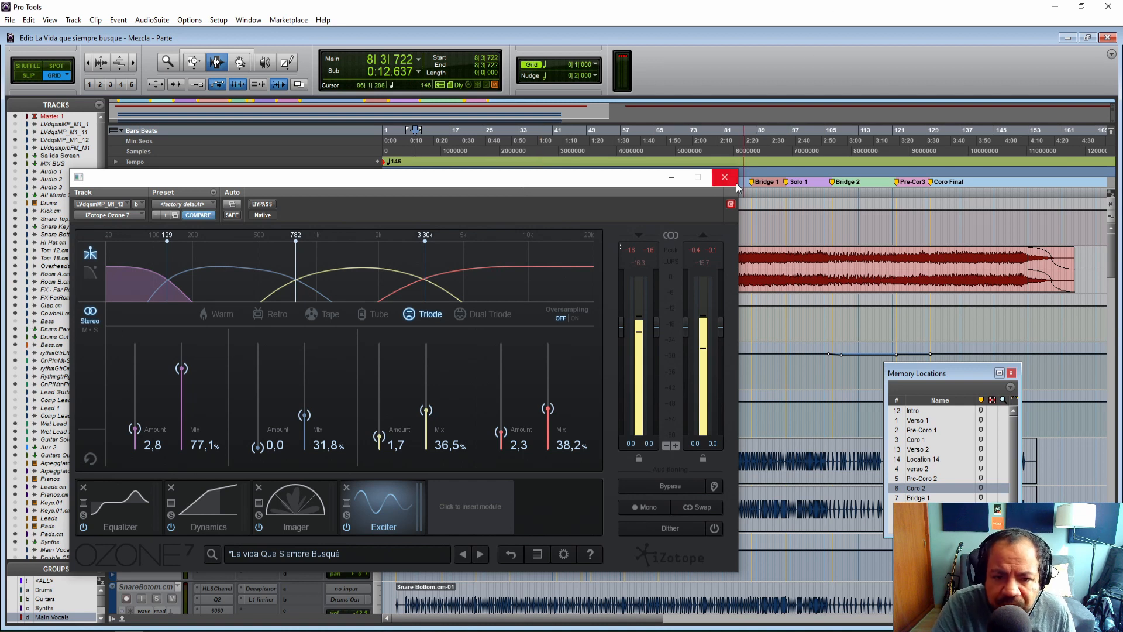
{"action": "left_click", "coordinate": [915, 488]}
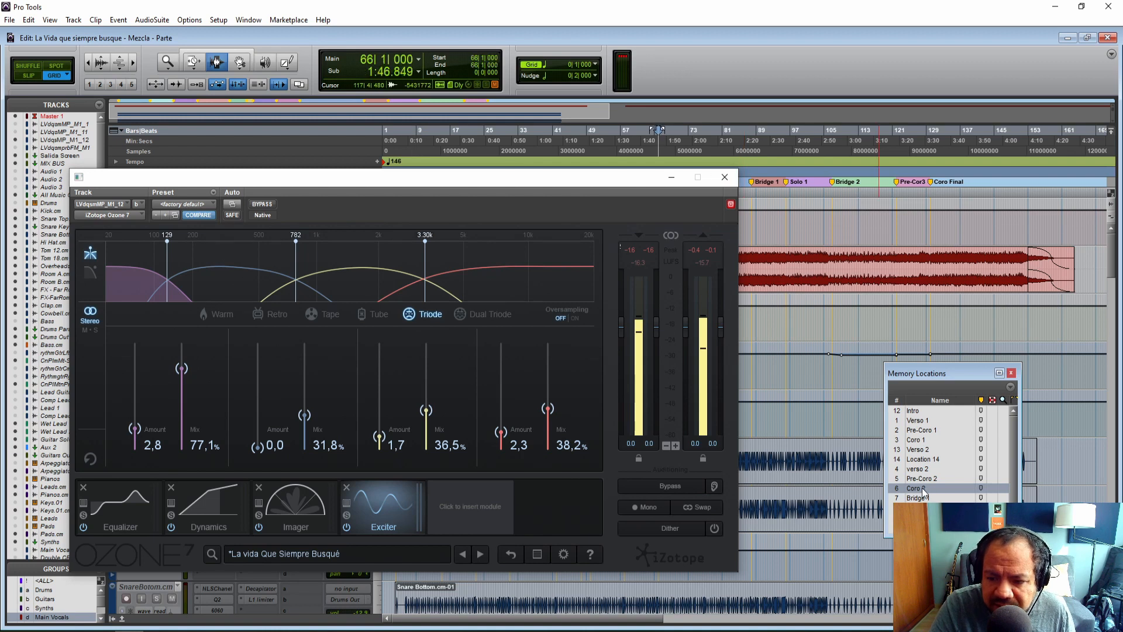
{"action": "left_click_drag", "start_coordinate": [538, 183], "coordinate": [668, 221]}
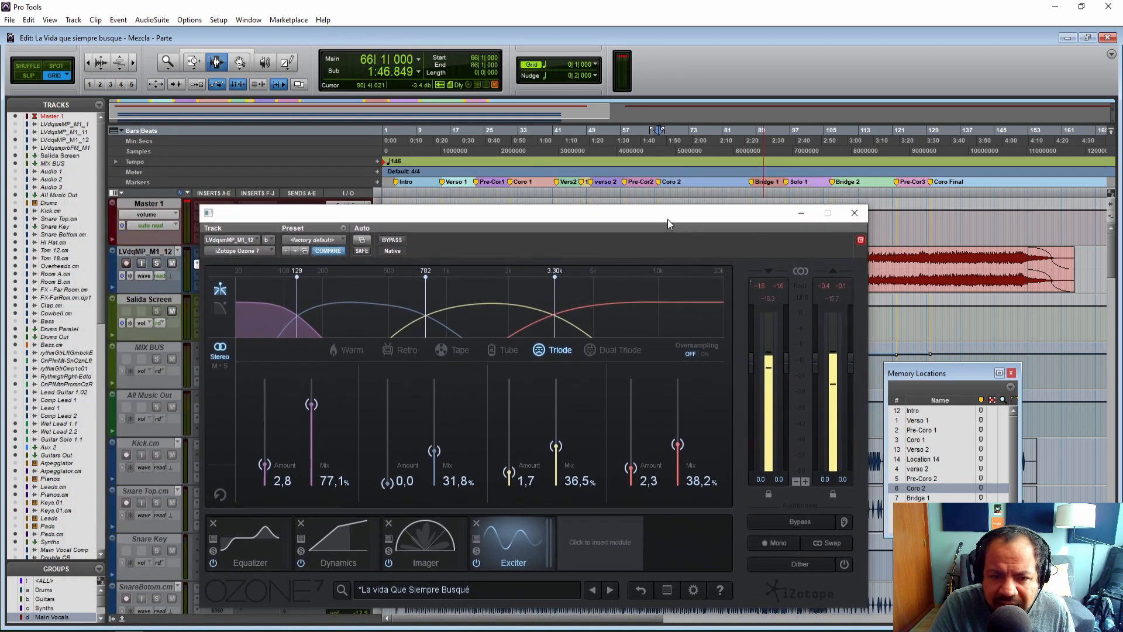
{"action": "left_click", "coordinate": [391, 240]}
{"action": "key", "text": "space"}
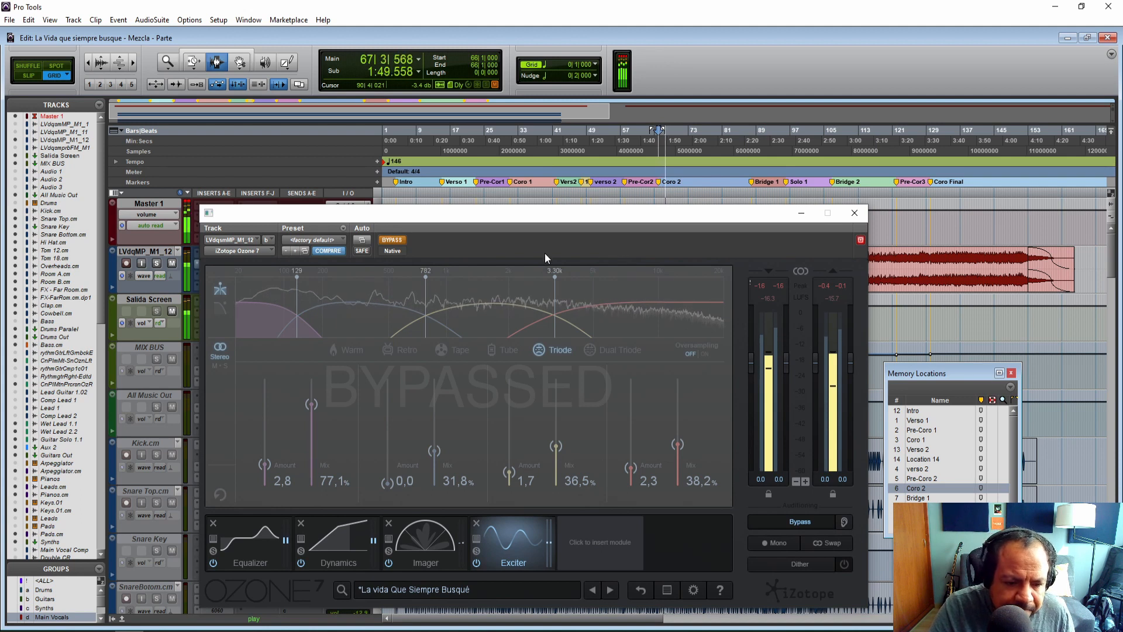
{"action": "left_click", "coordinate": [392, 241]}
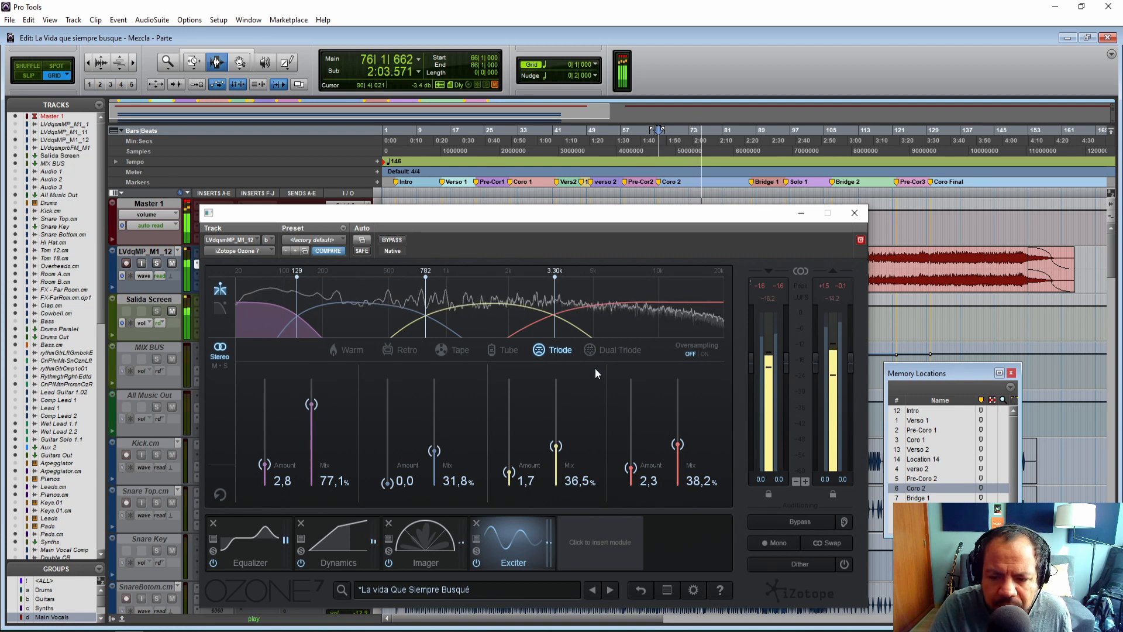
Insert a Vintage Limiter module after the Exciter and set its ceiling to -1.0 dB.
{"action": "left_click", "coordinate": [600, 534]}
{"action": "left_click", "coordinate": [537, 411]}
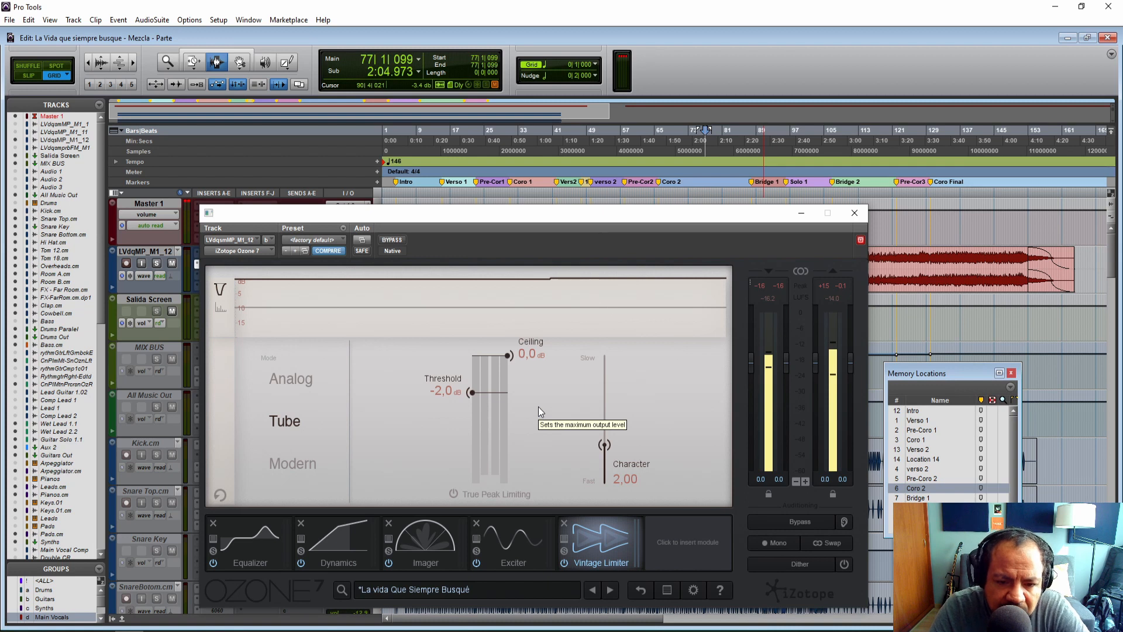
{"action": "left_click_drag", "start_coordinate": [508, 357], "coordinate": [504, 379]}
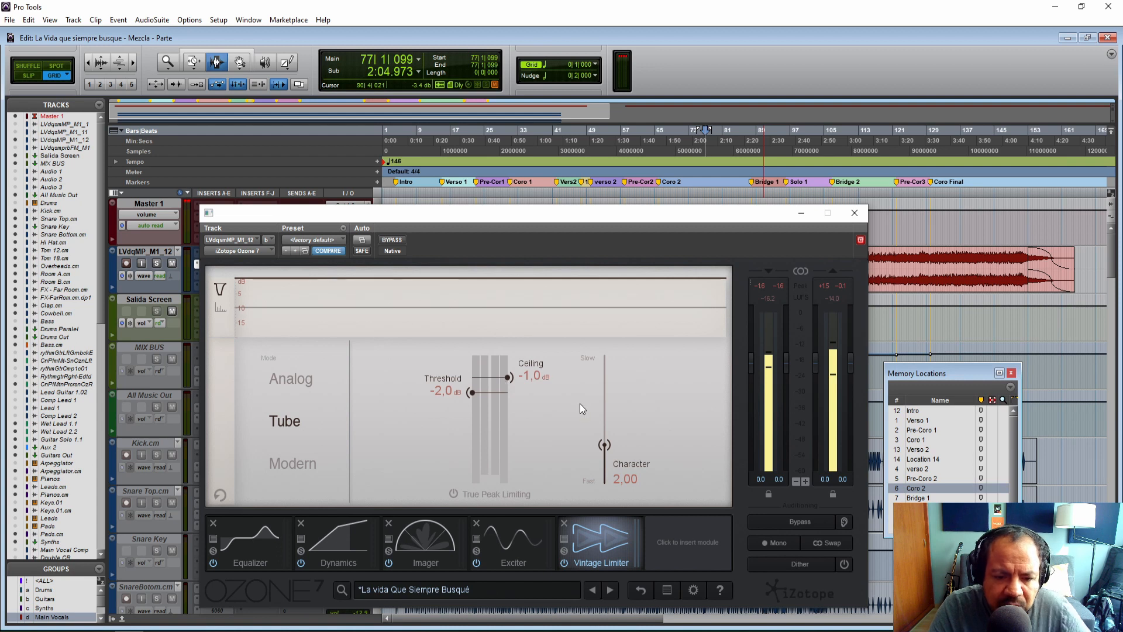
Play the song while auditioning the limiter's Analog, Tube and Modern modes, settling on Modern.
{"action": "key", "text": "space"}
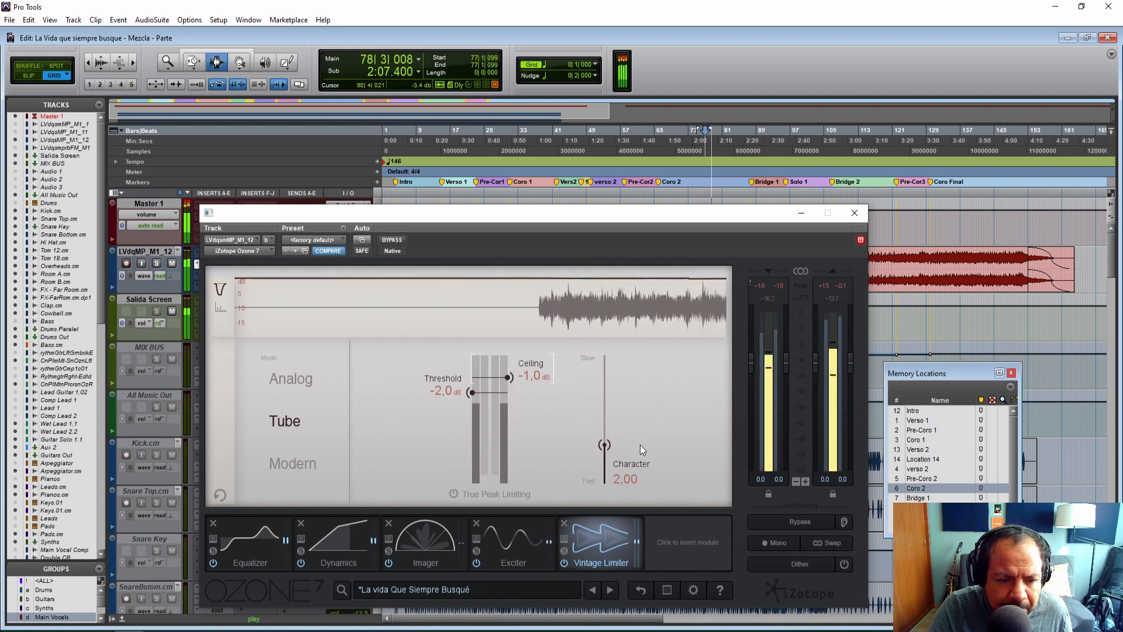
{"action": "left_click", "coordinate": [299, 463]}
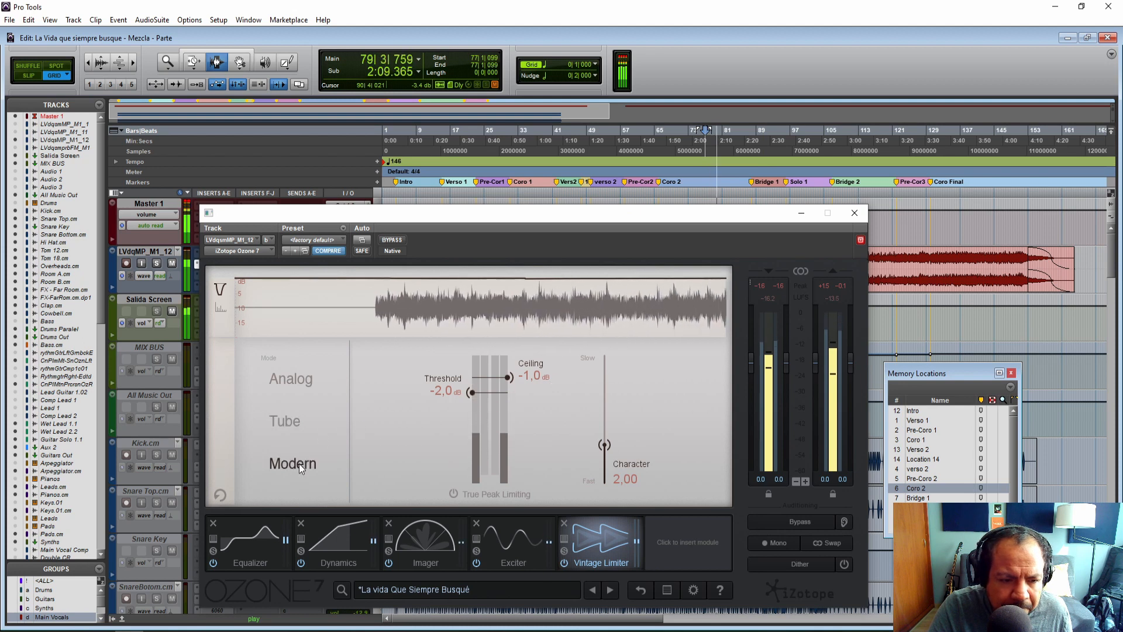
{"action": "left_click", "coordinate": [296, 378]}
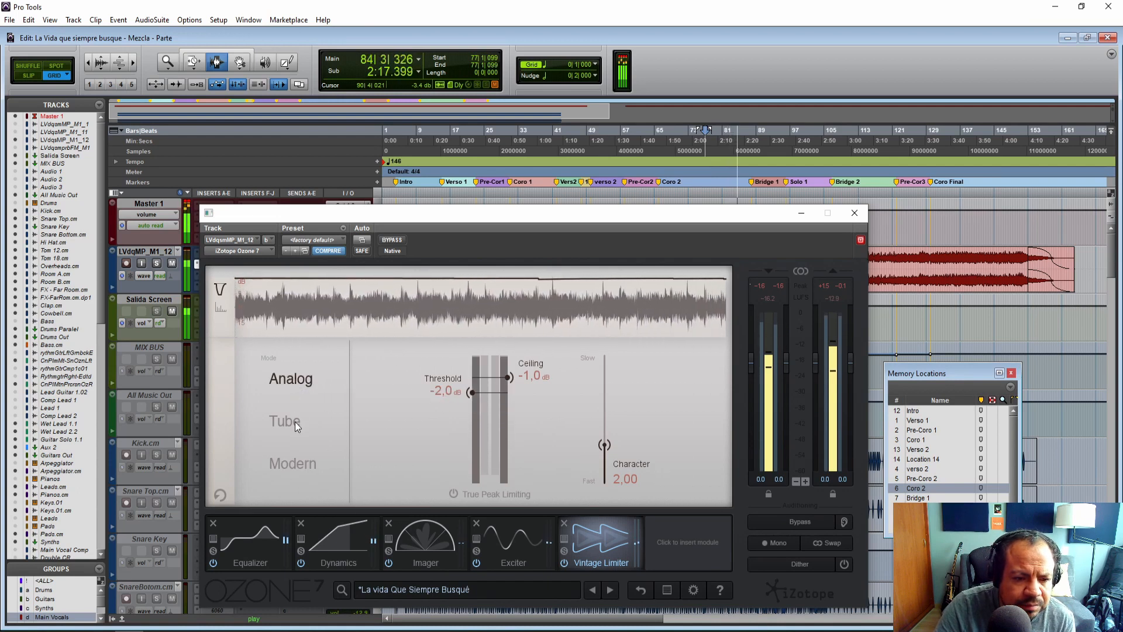
{"action": "left_click", "coordinate": [296, 462]}
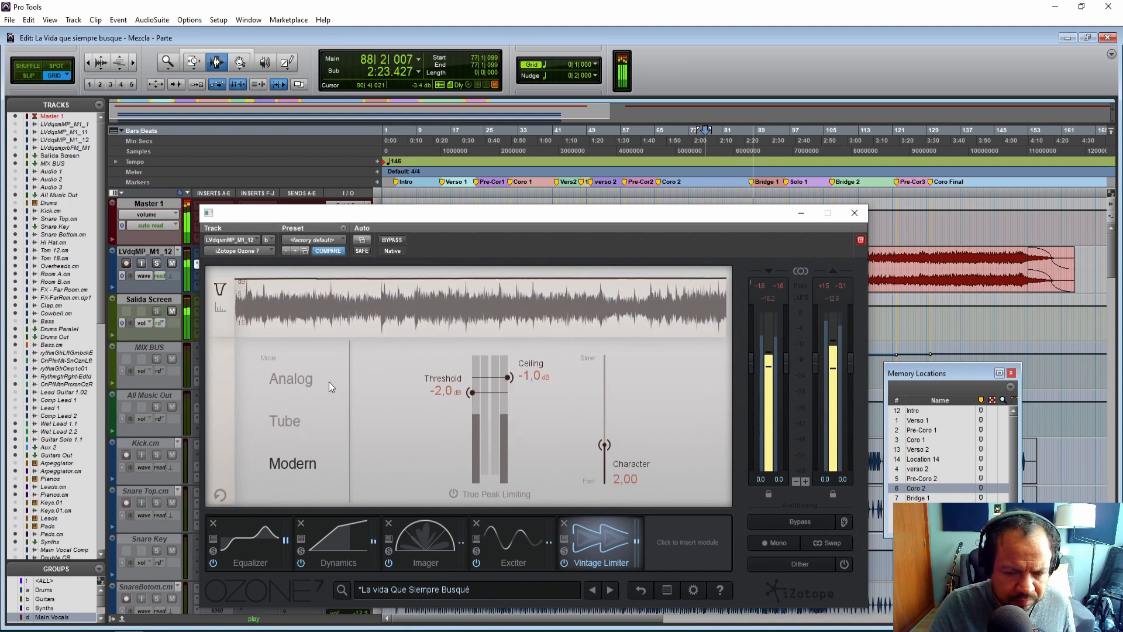
{"action": "left_click", "coordinate": [284, 382]}
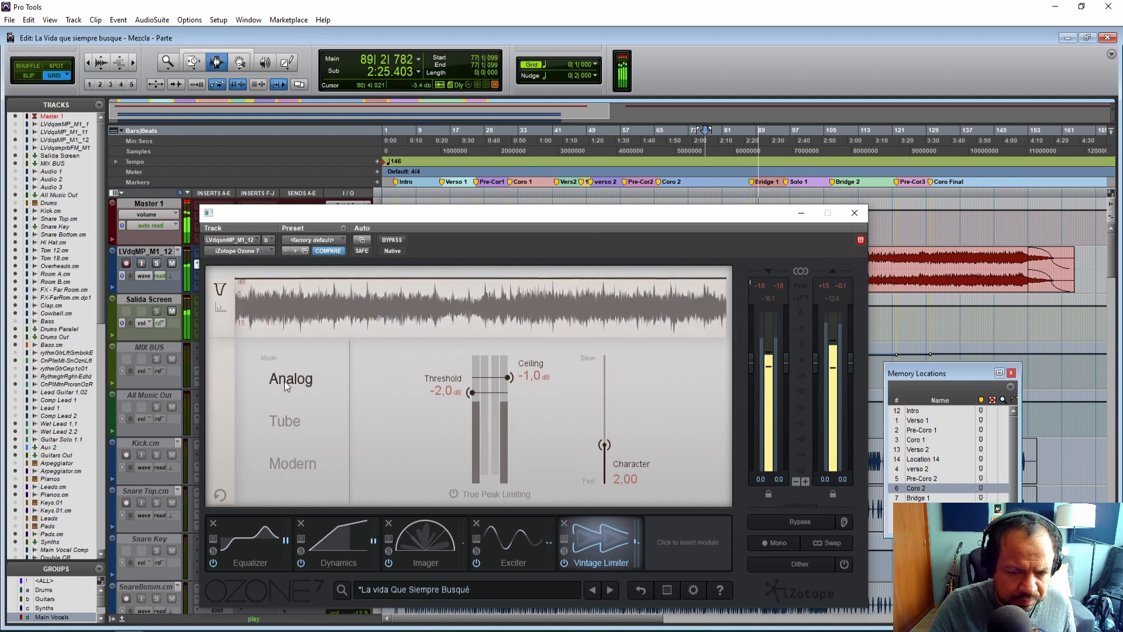
{"action": "left_click", "coordinate": [287, 465]}
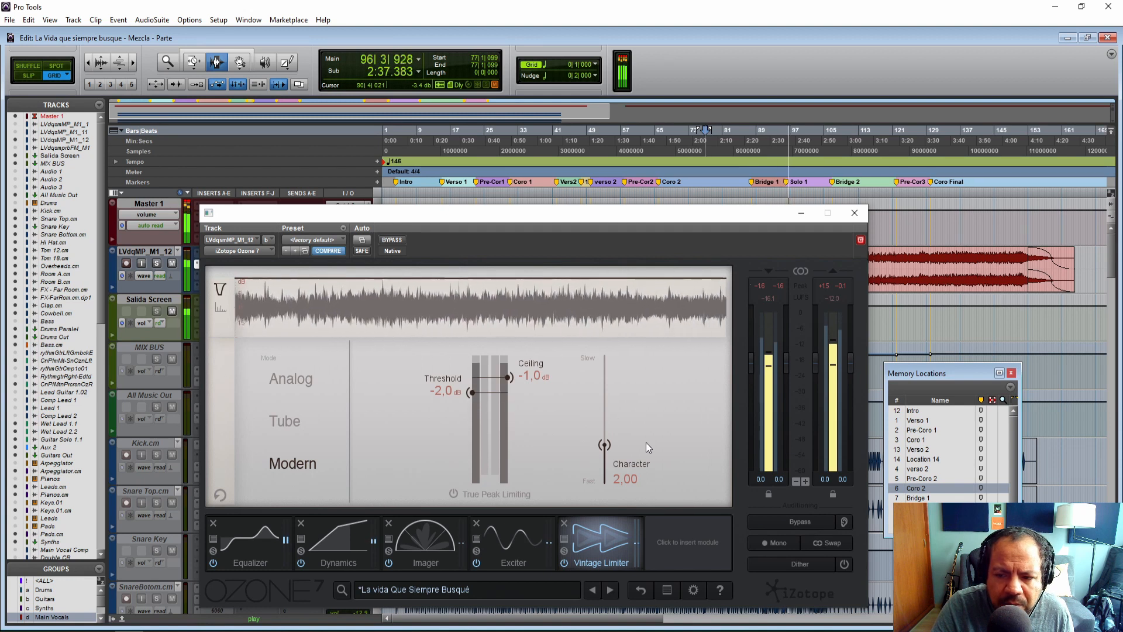
Set the Vintage Limiter's threshold to -1.0 dB after comparing the module bypassed and active.
{"action": "left_click", "coordinate": [564, 563]}
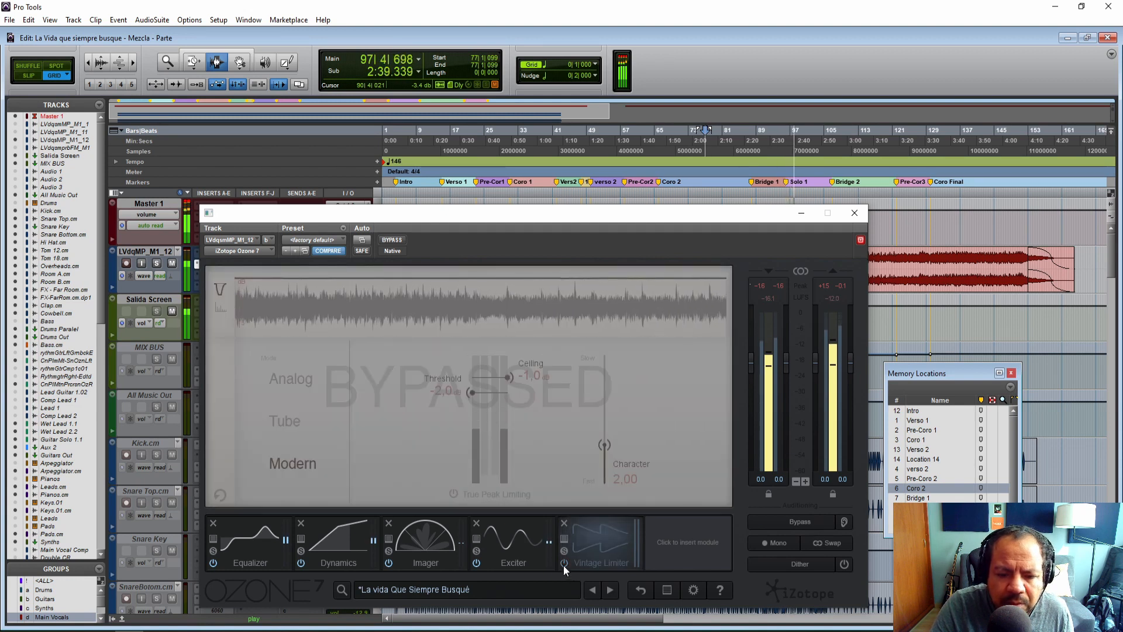
{"action": "left_click", "coordinate": [563, 565]}
{"action": "left_click_drag", "start_coordinate": [474, 393], "coordinate": [476, 377]}
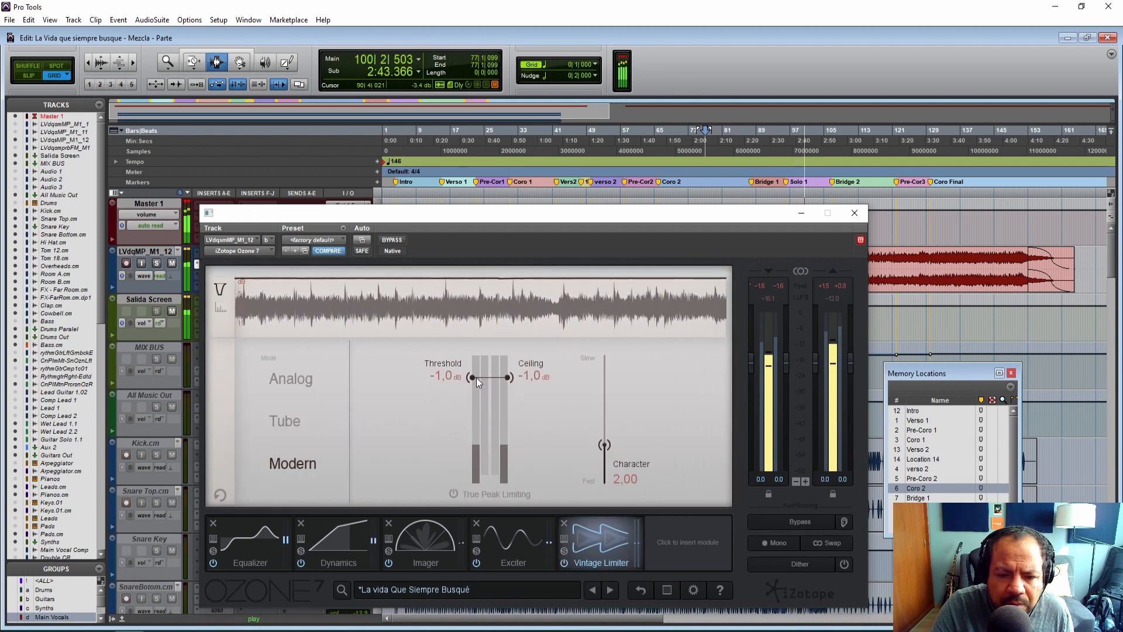
Enable True Peak Limiting on the limiter, compare it bypassed and active, and stop playback.
{"action": "left_click", "coordinate": [565, 562]}
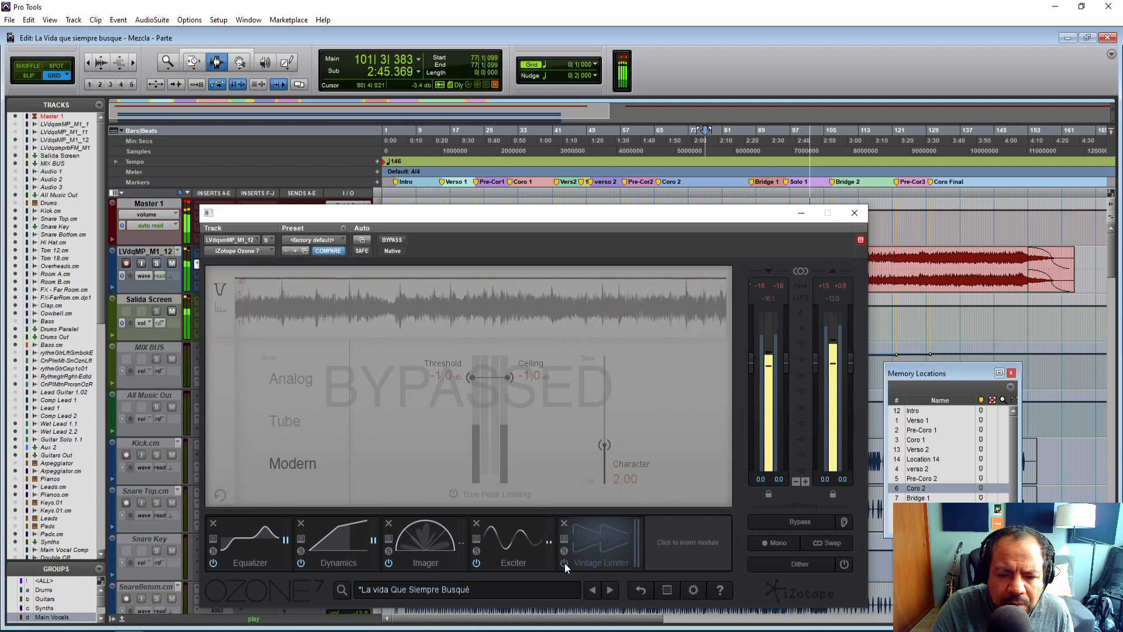
{"action": "left_click", "coordinate": [564, 562]}
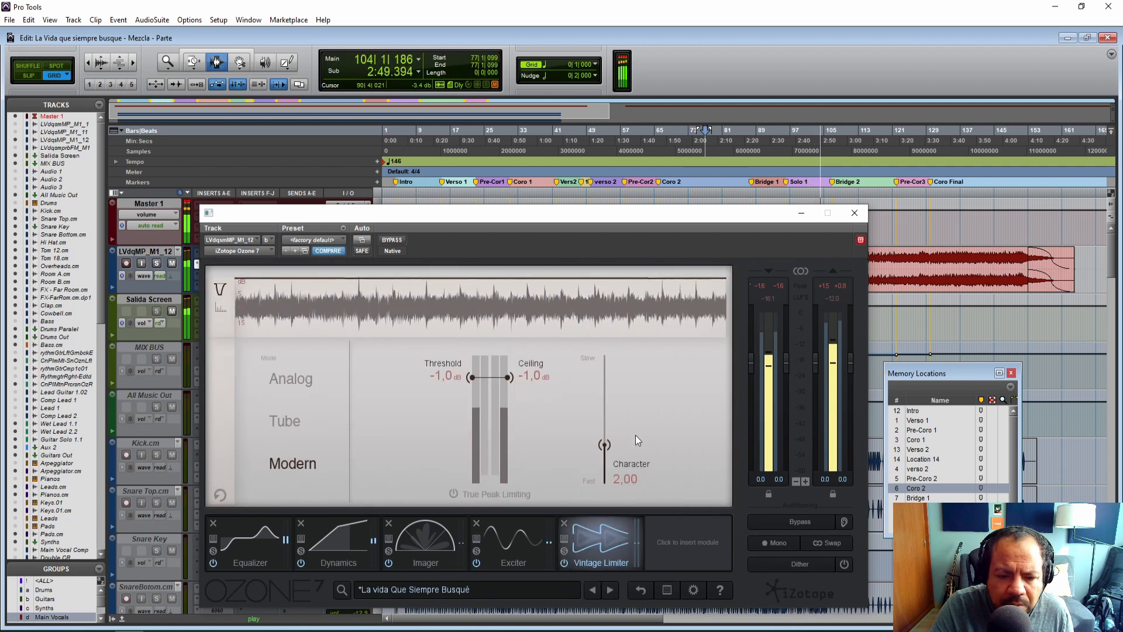
{"action": "left_click", "coordinate": [454, 494]}
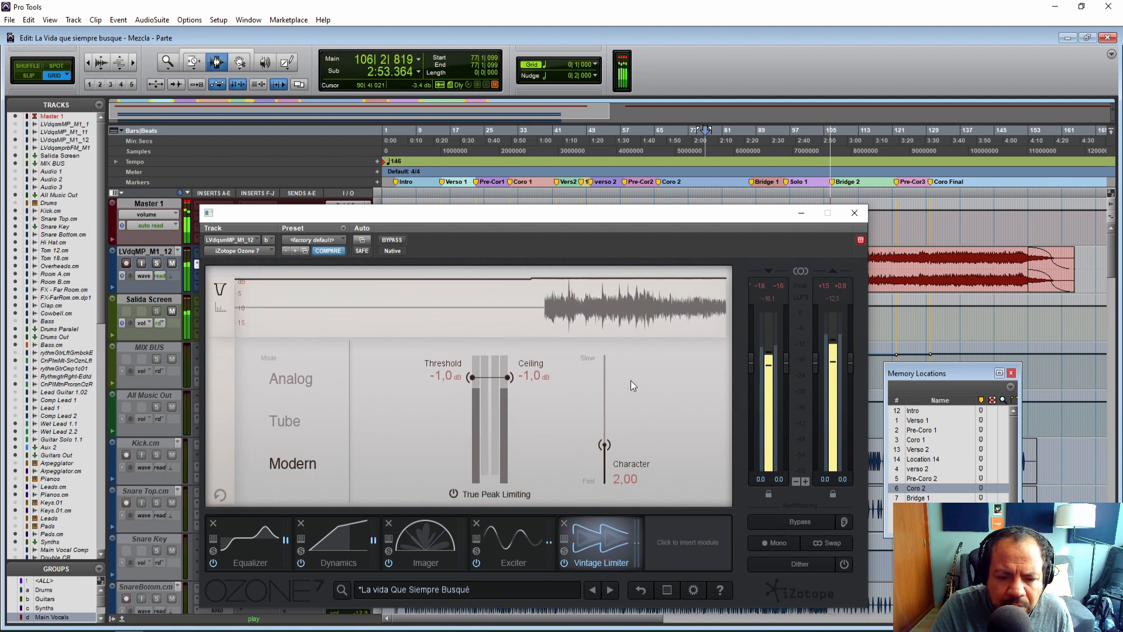
{"action": "left_click", "coordinate": [565, 564]}
{"action": "left_click", "coordinate": [565, 563]}
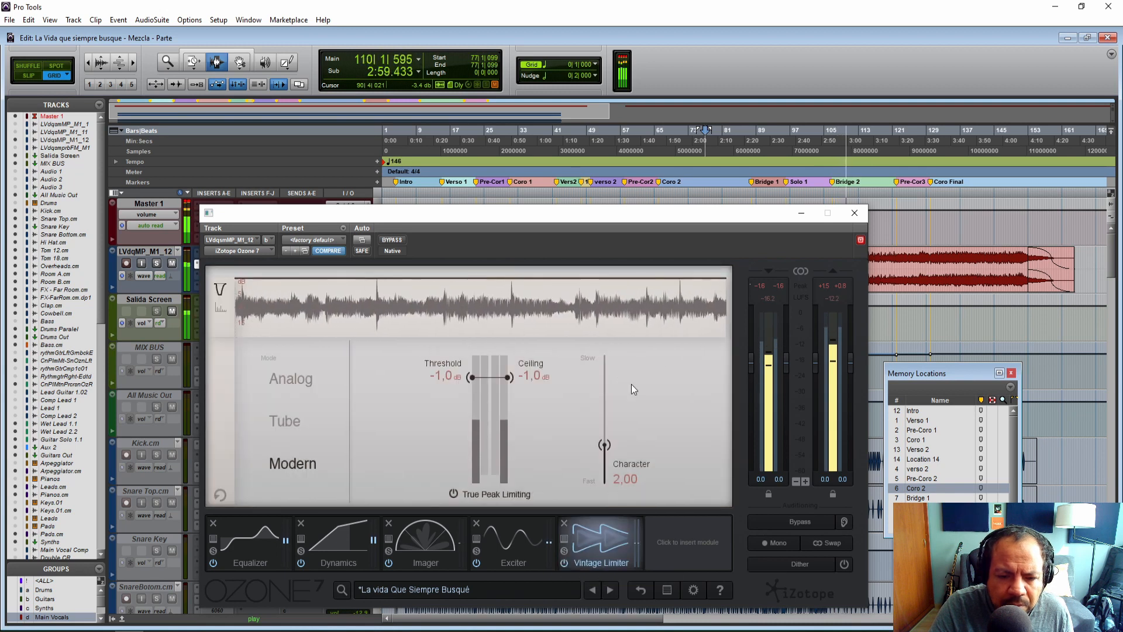
{"action": "key", "text": "space"}
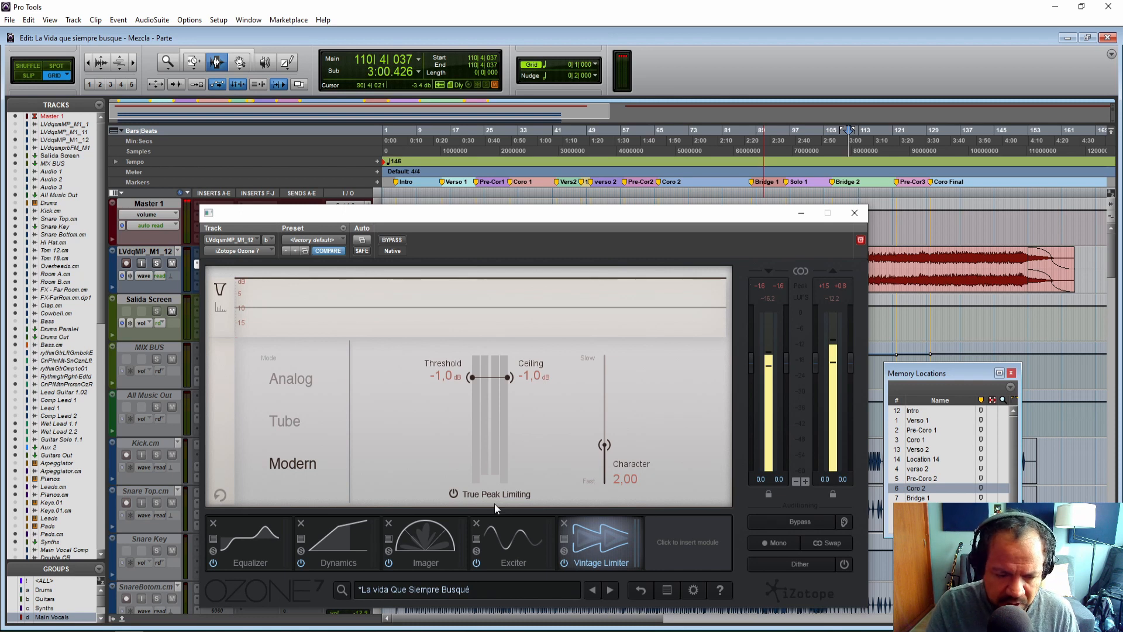
Save the La vida Que Siempre Busqué preset in the Preset Manager and close the manager.
{"action": "left_click", "coordinate": [439, 596]}
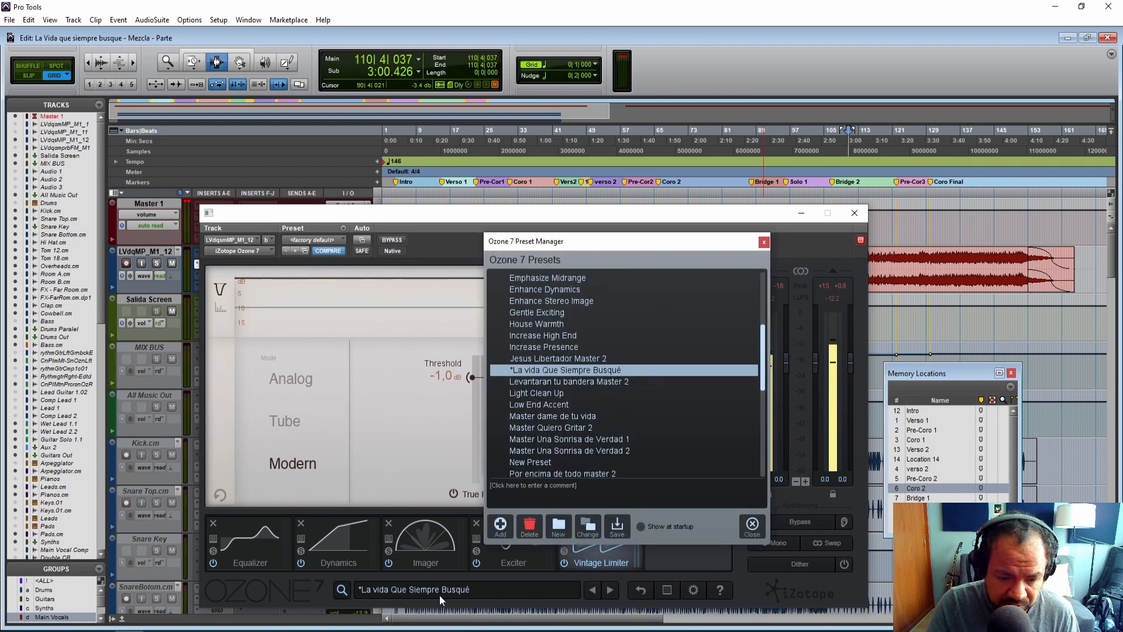
{"action": "left_click", "coordinate": [618, 527]}
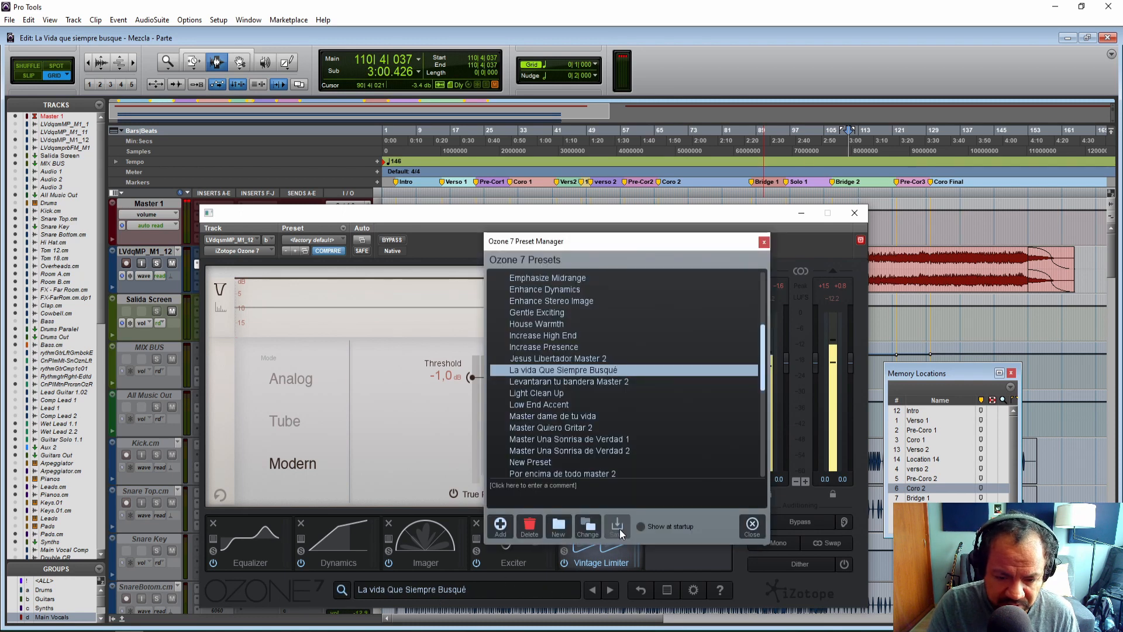
{"action": "left_click", "coordinate": [752, 525]}
{"action": "left_click_drag", "start_coordinate": [697, 210], "coordinate": [654, 72]}
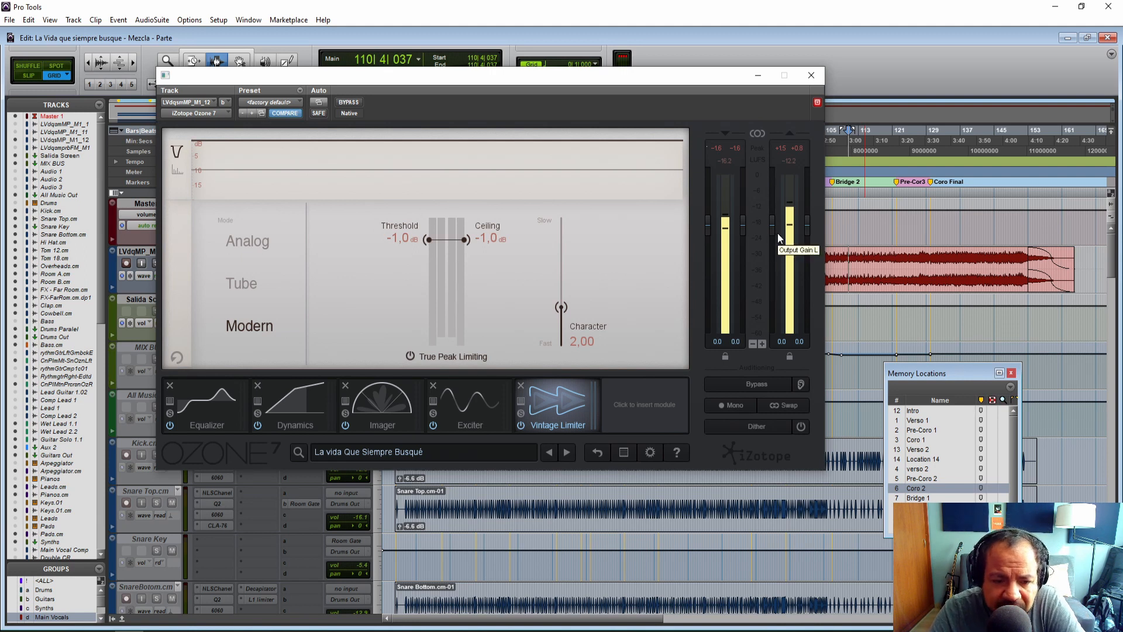
{"action": "left_click_drag", "start_coordinate": [568, 81], "coordinate": [606, 154]}
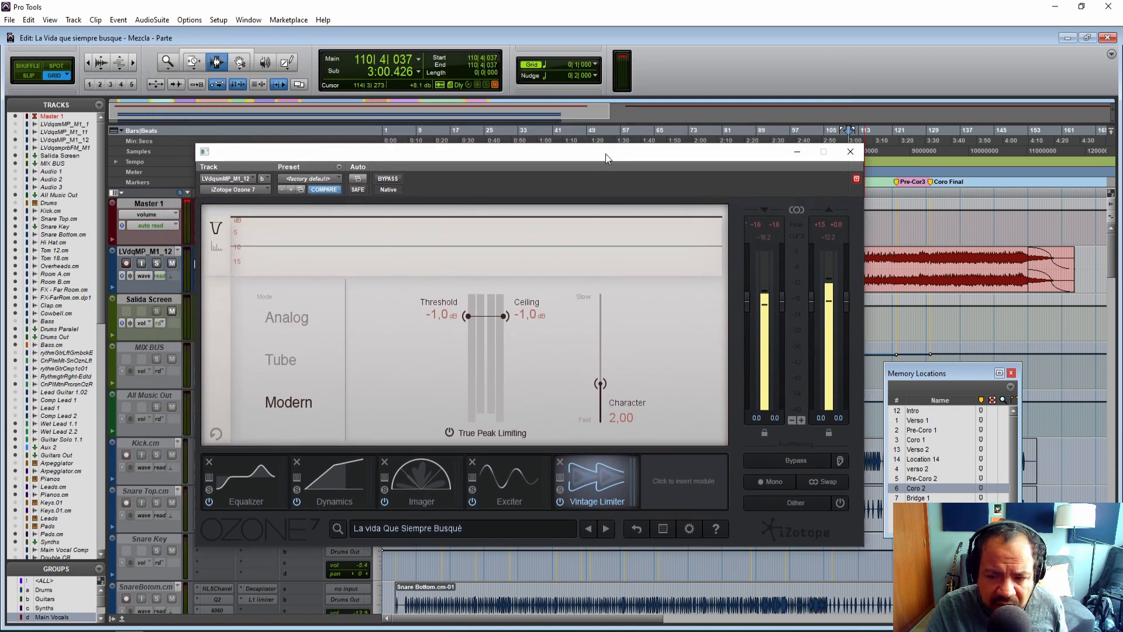